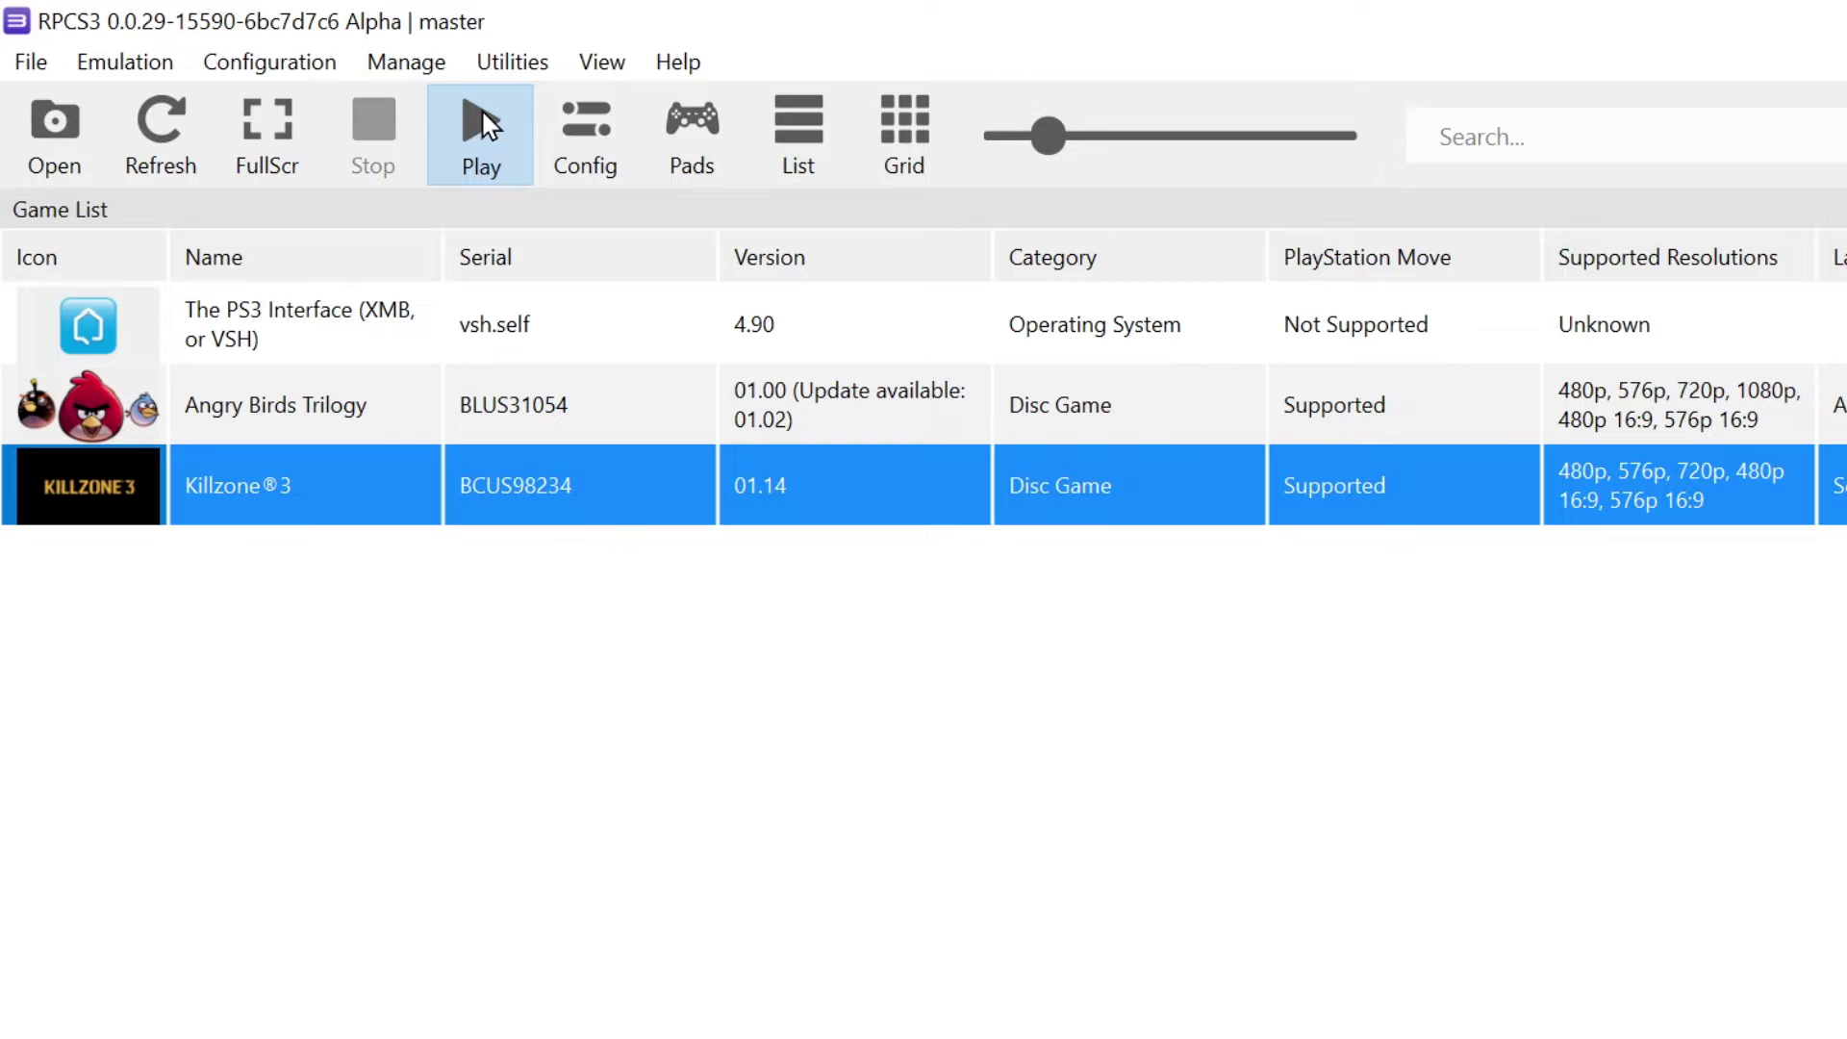
Launch Killzone 3 from the RPCS3 game list and proceed past its title screen
{"action": "left_click", "coordinate": [481, 135]}
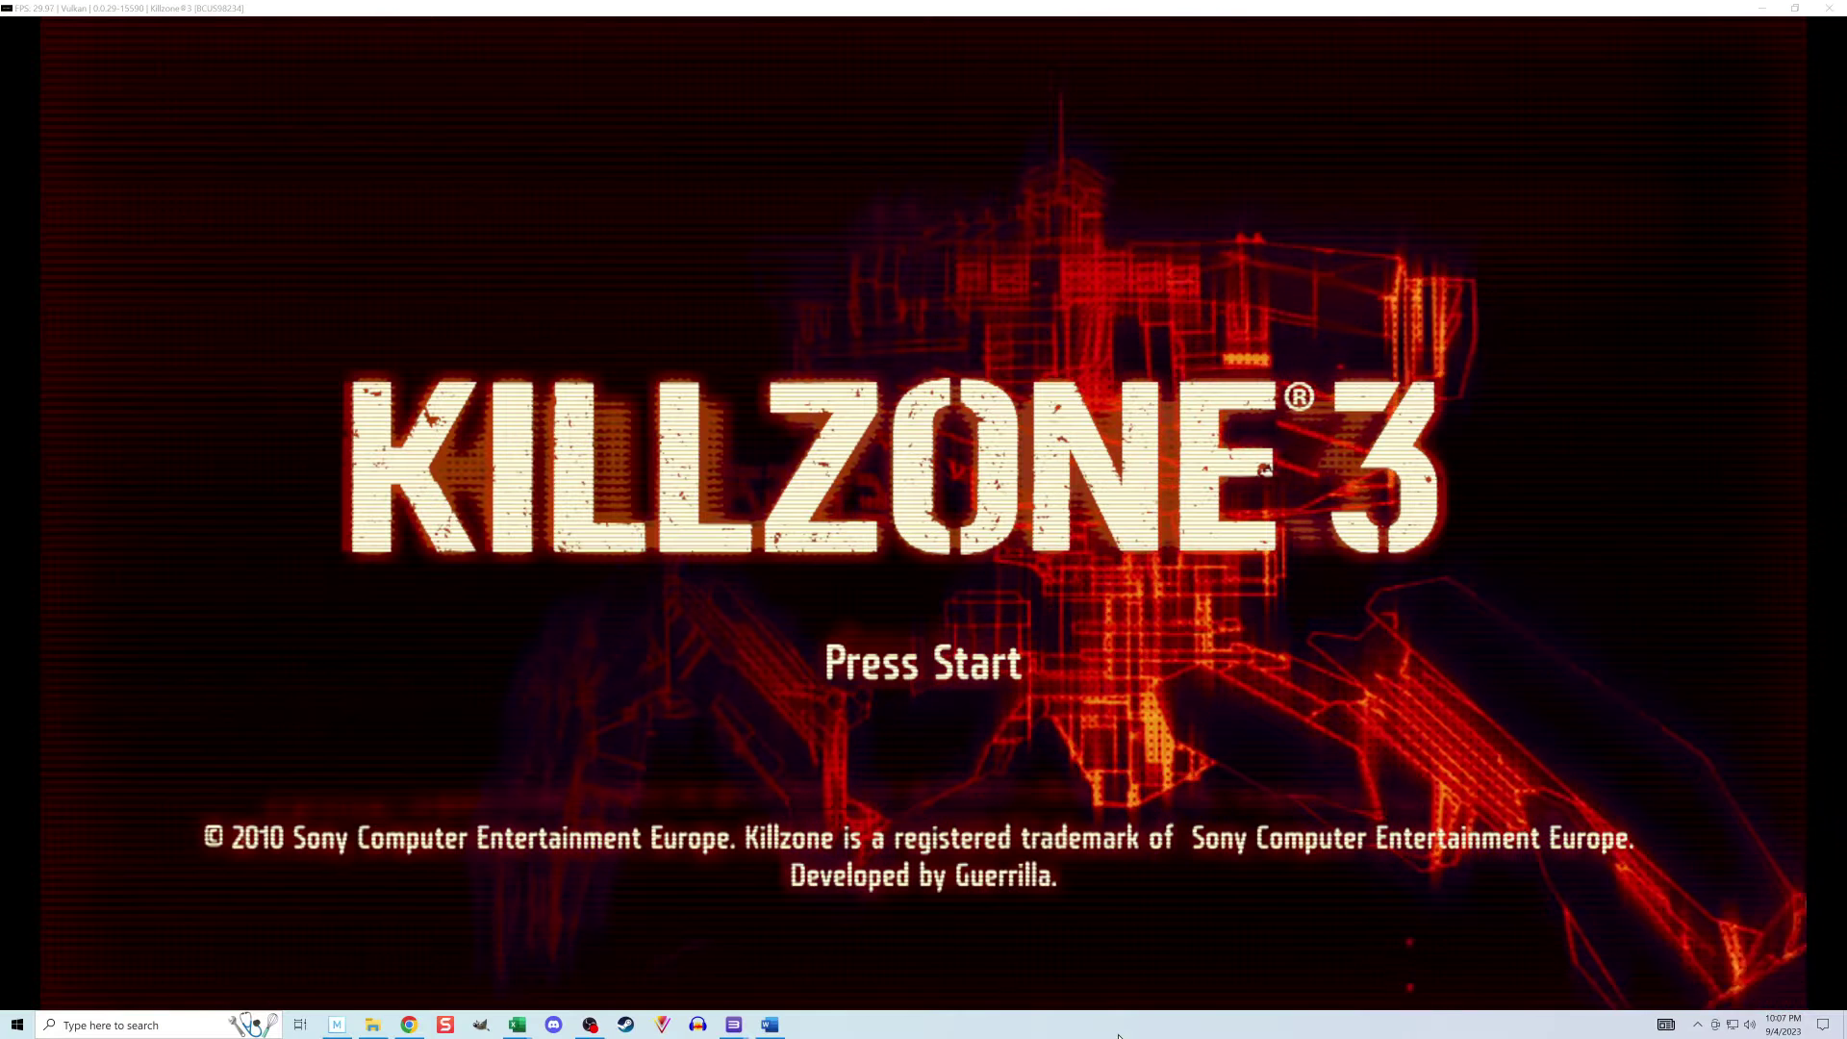
{"action": "key", "text": "Return"}
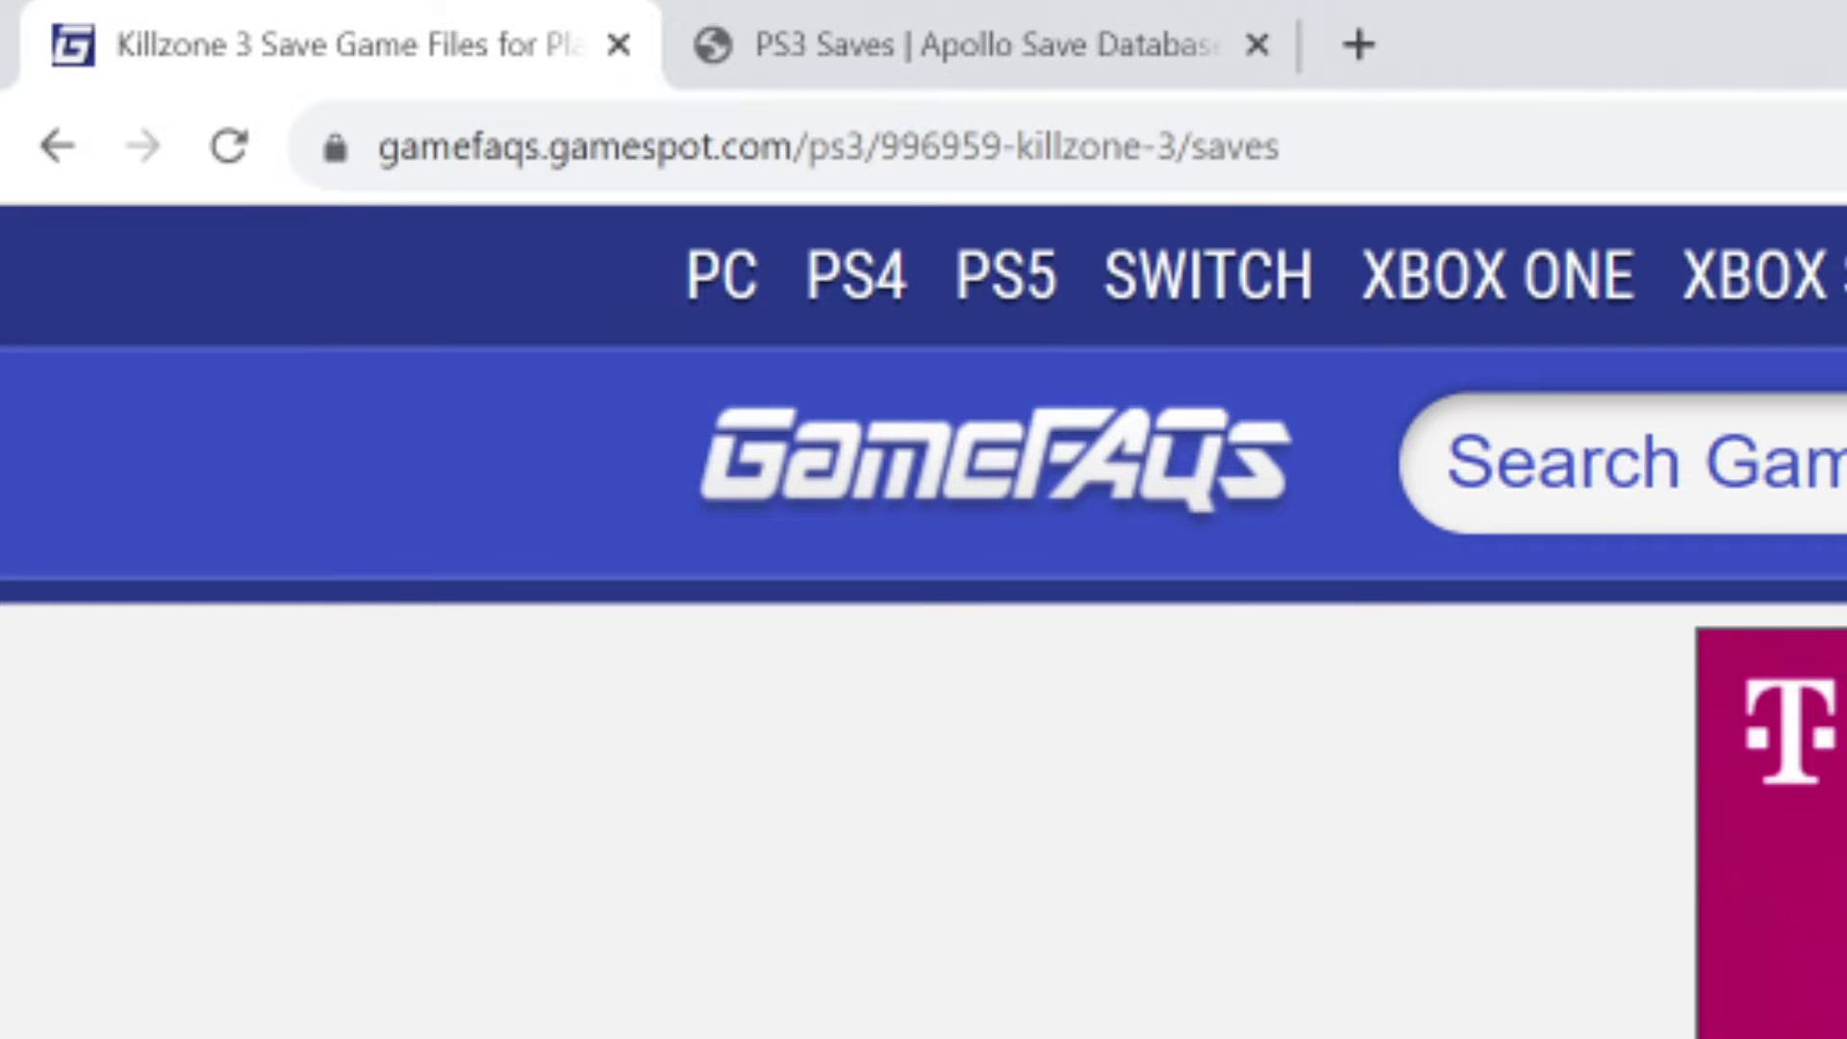
Switch to the Apollo Save Database page and look through its list of PS3 saves
{"action": "key", "text": "ctrl+Tab"}
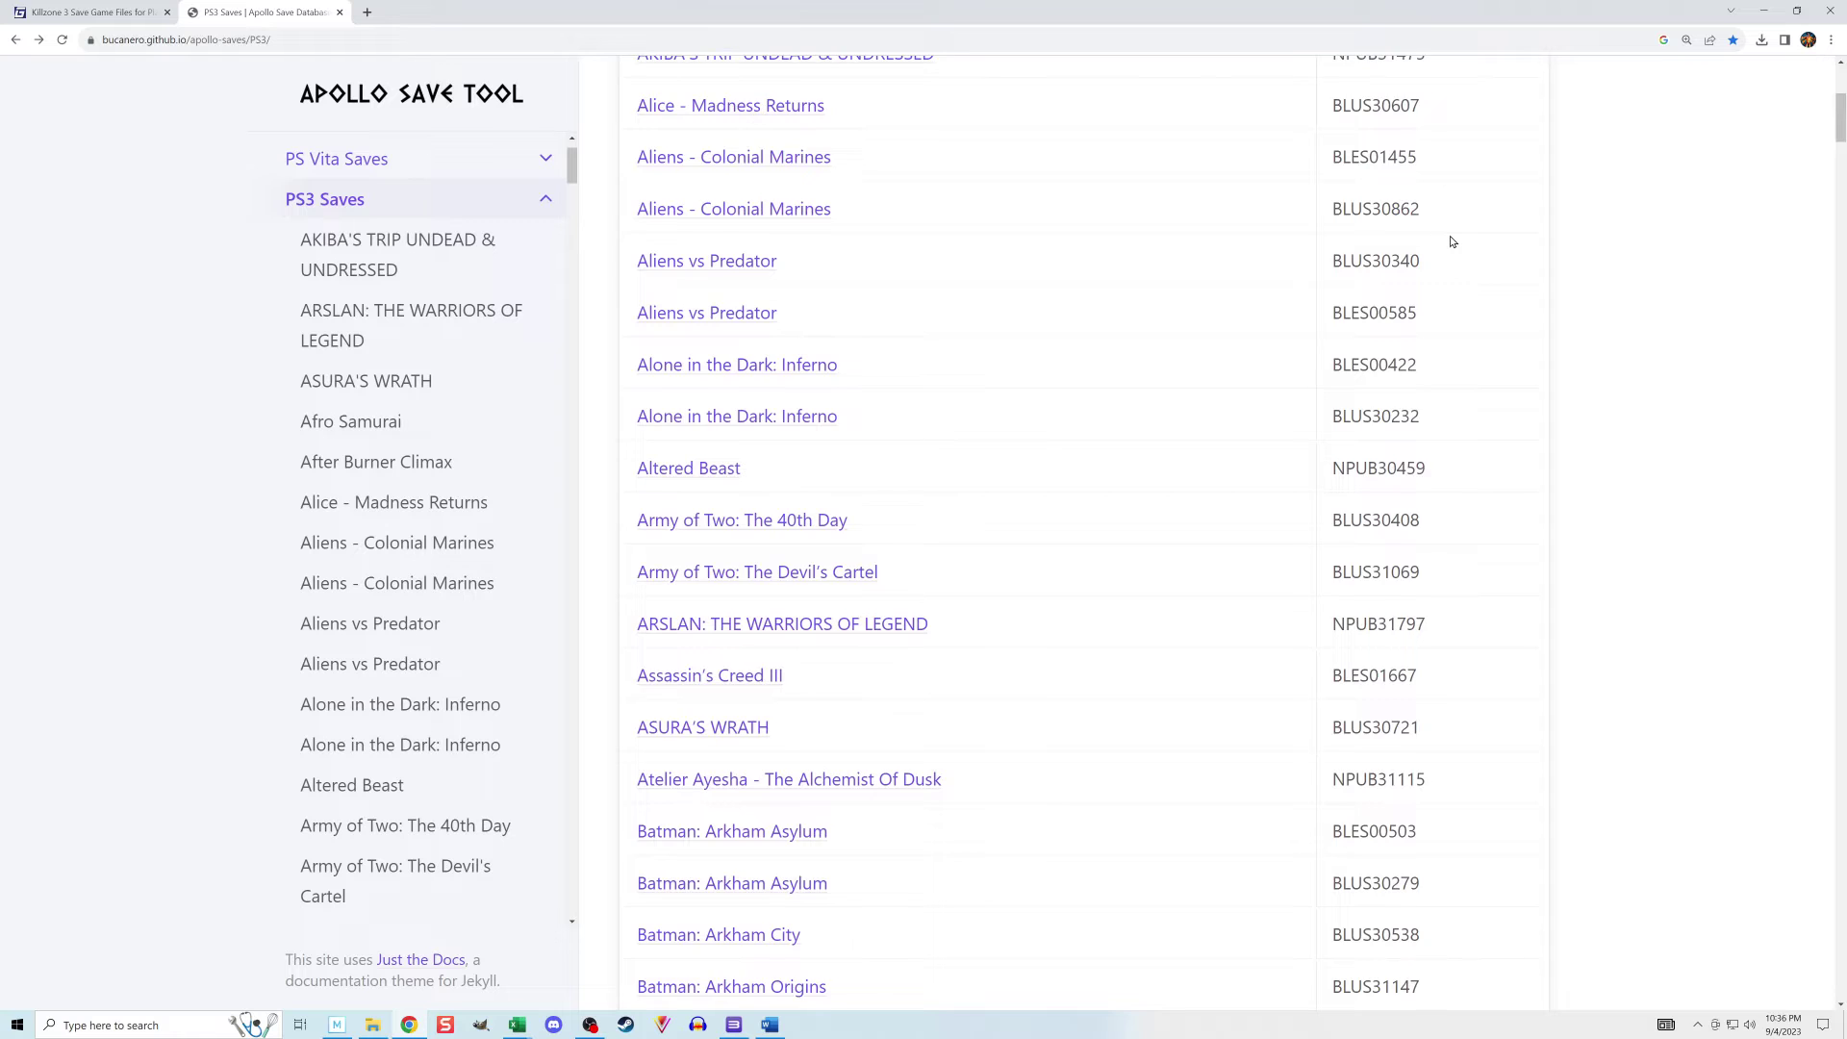
{"action": "scroll", "coordinate": [1452, 242], "scroll_direction": "down", "scroll_amount": 5}
{"action": "scroll", "coordinate": [1451, 242], "scroll_direction": "down", "scroll_amount": 1}
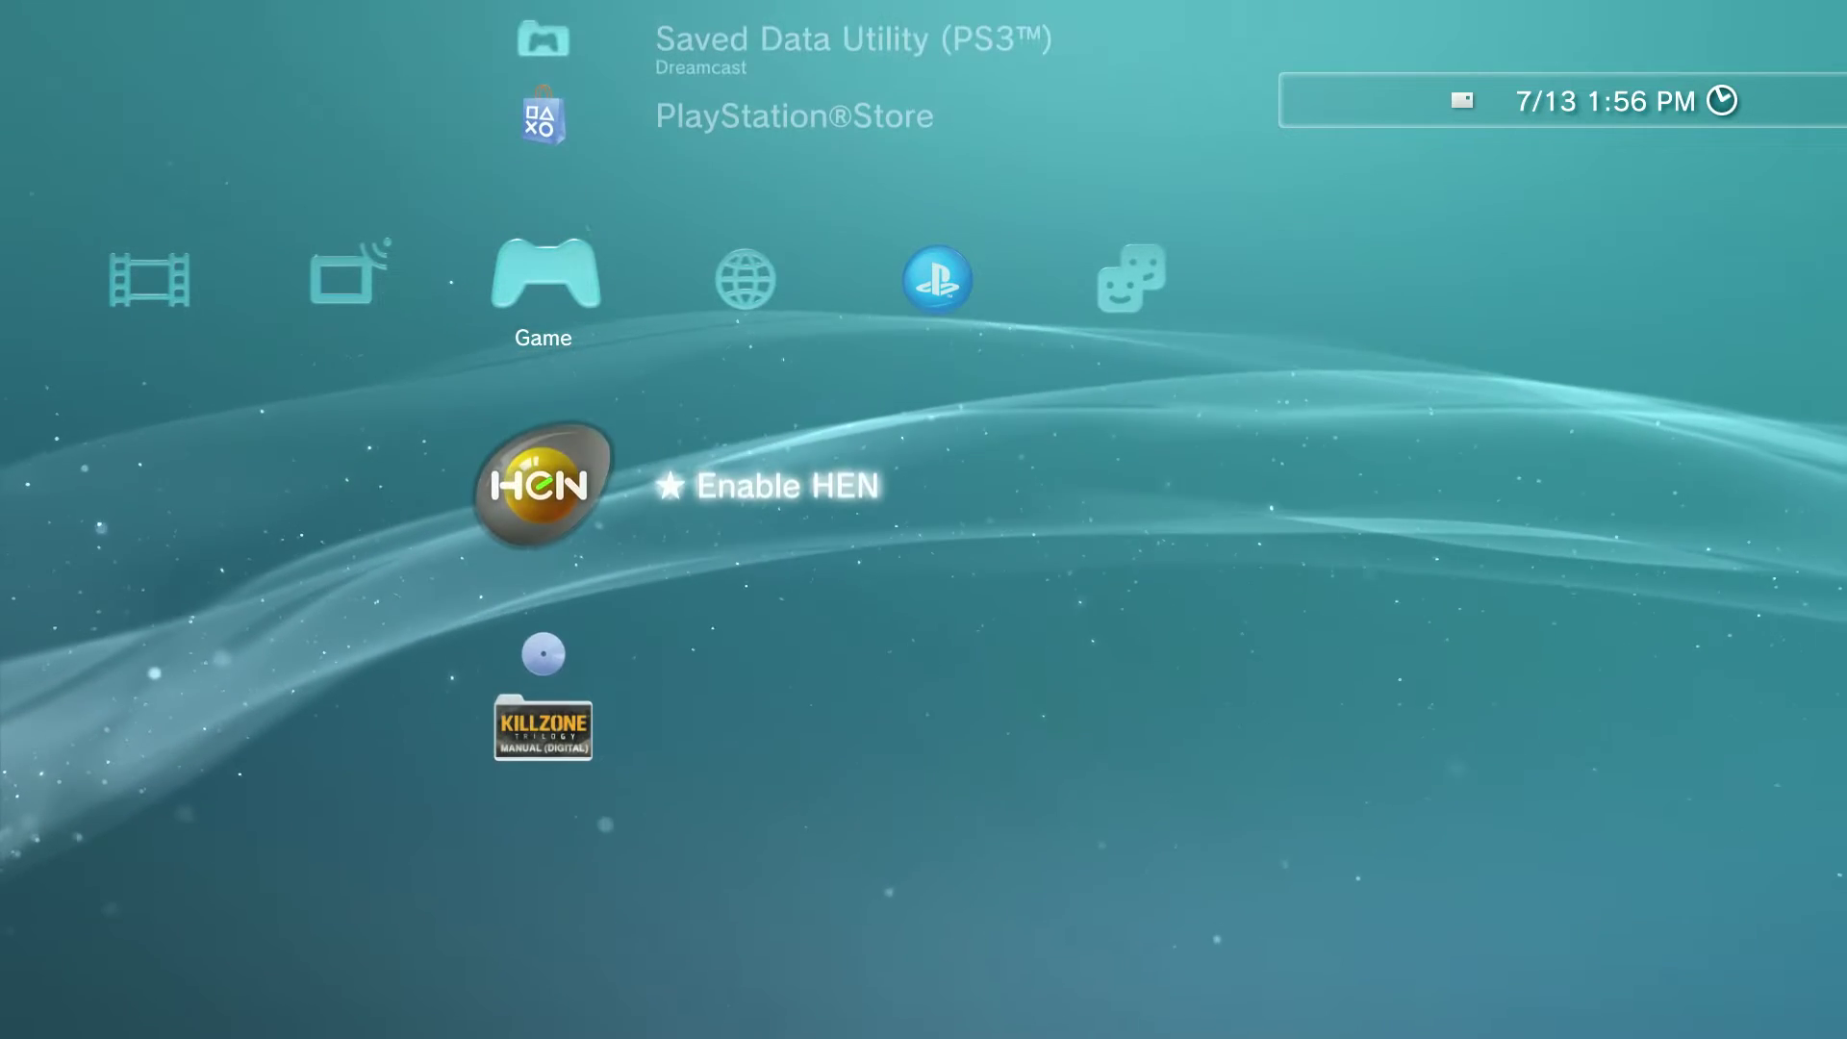
{"action": "key", "text": "Up"}
{"action": "key", "text": "Up"}
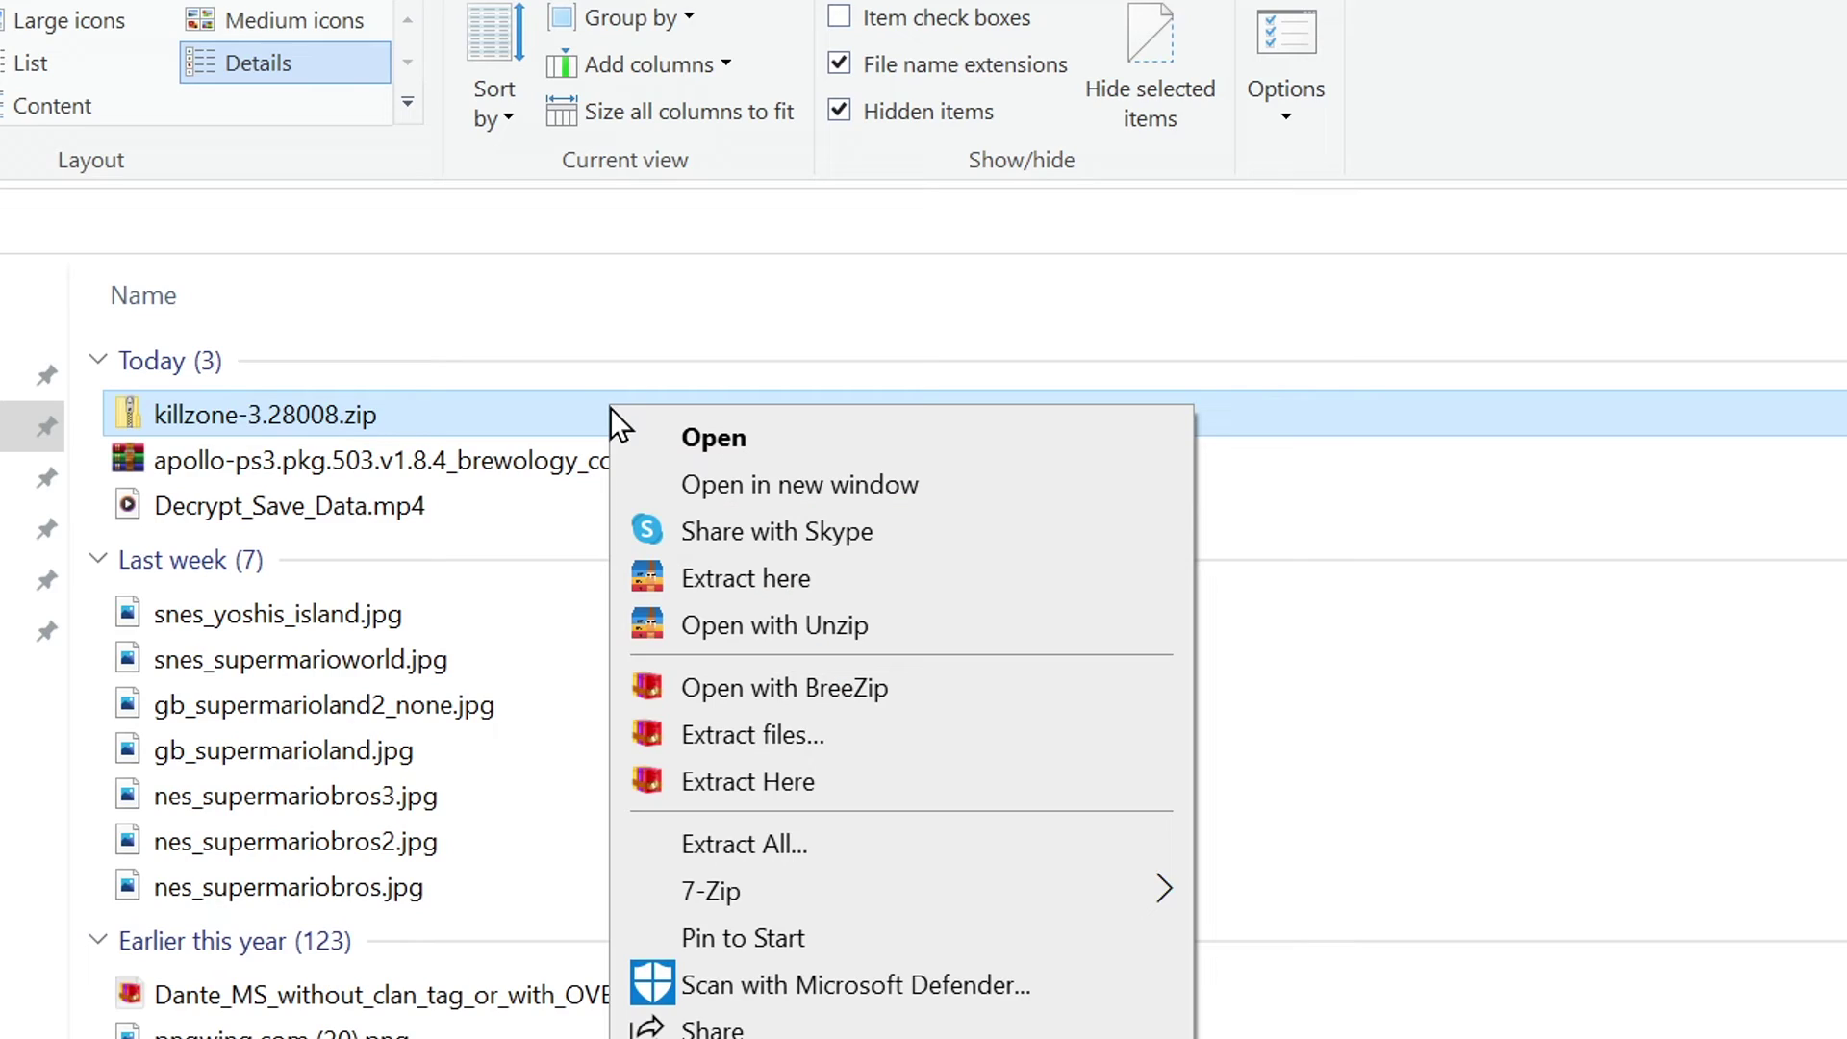
Extract killzone-3.28008.zip with 7-Zip into a new folder KZ3 Completed File inside Killzone Save Data, and open the extracted BCUS98234-KILLZONE3 folder
{"action": "mouse_move", "coordinate": [960, 910]}
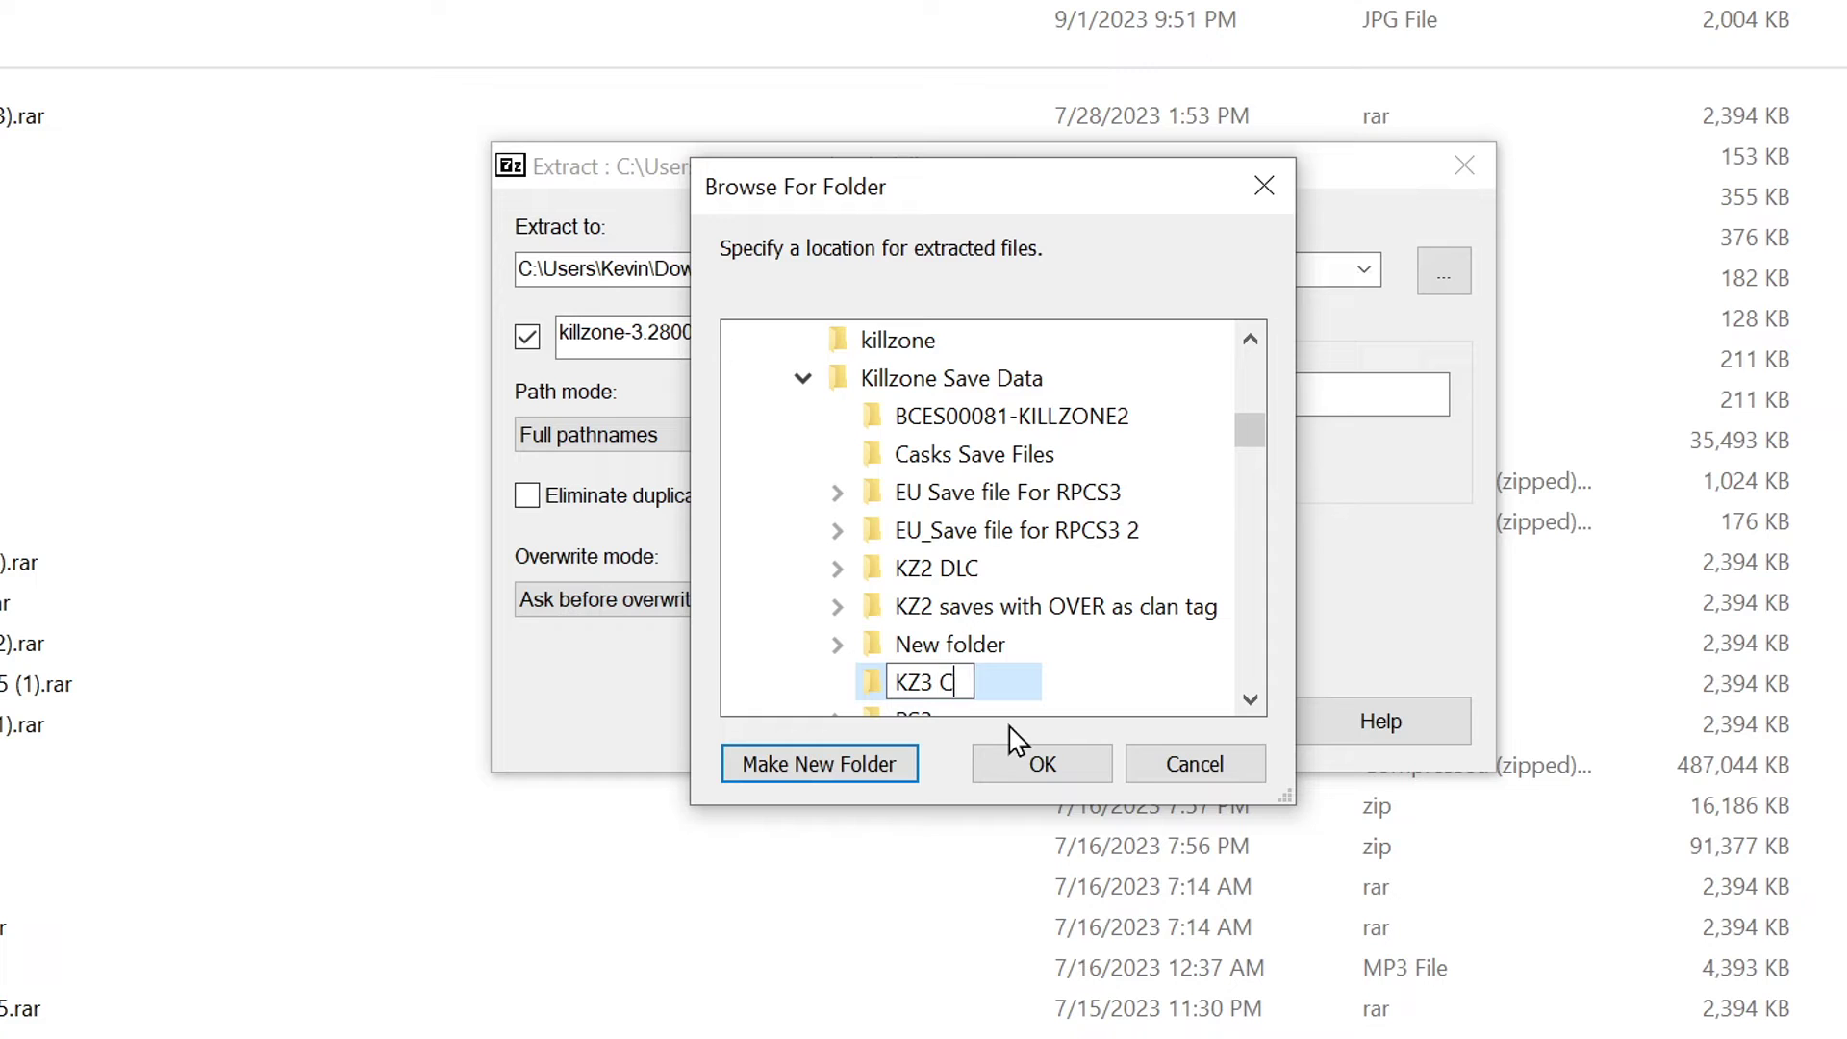
{"action": "type", "text": "ompleted File"}
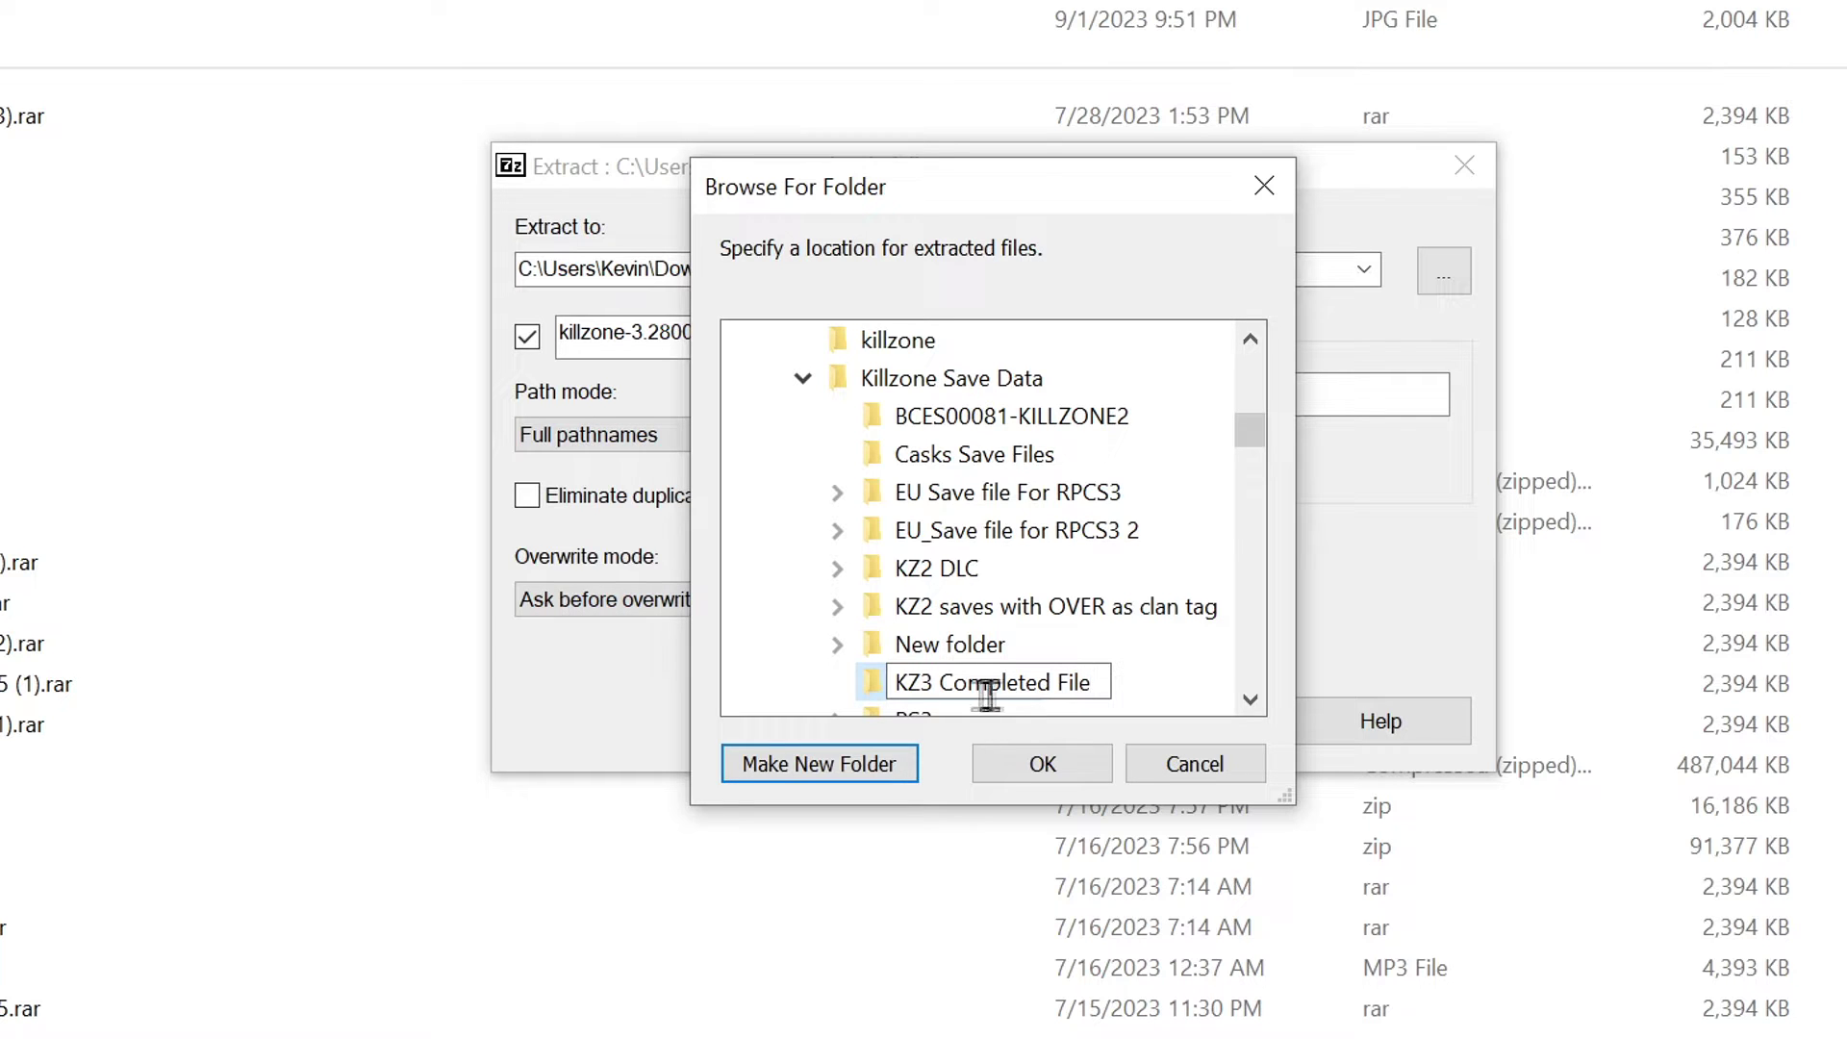
{"action": "key", "text": "Return"}
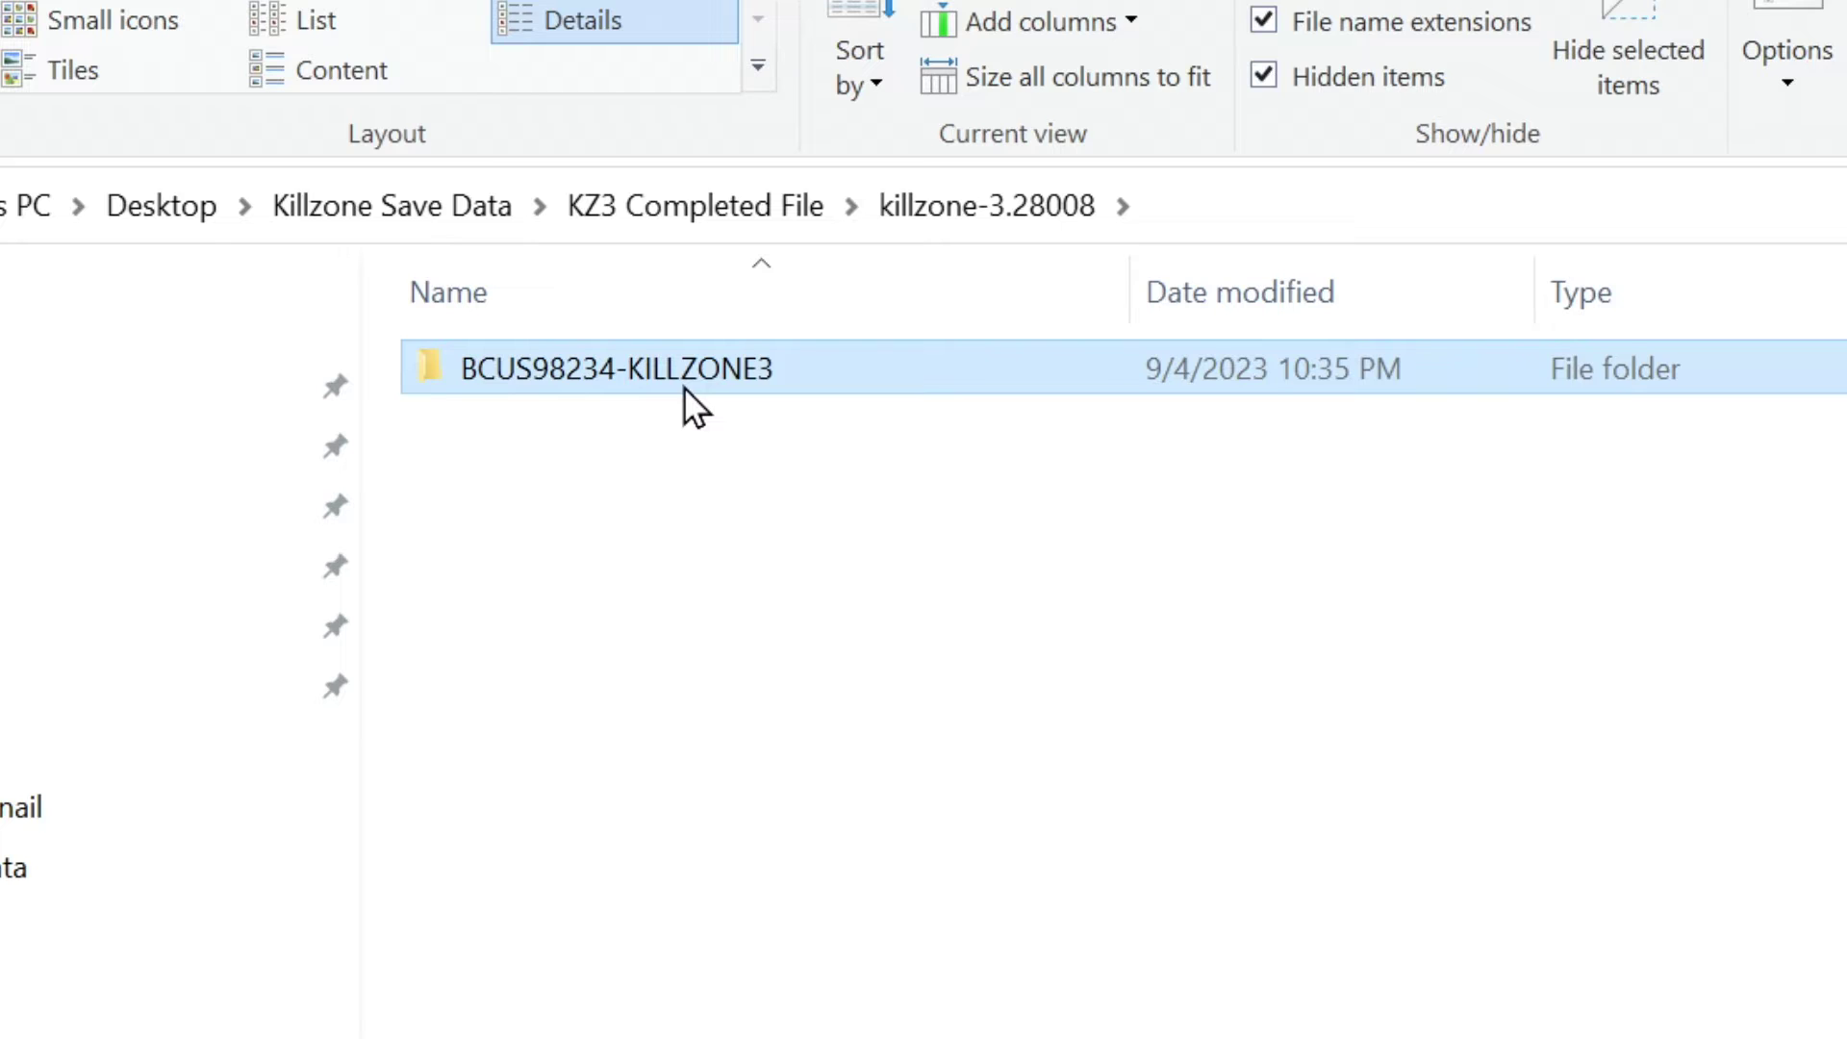
{"action": "double_click", "coordinate": [683, 387]}
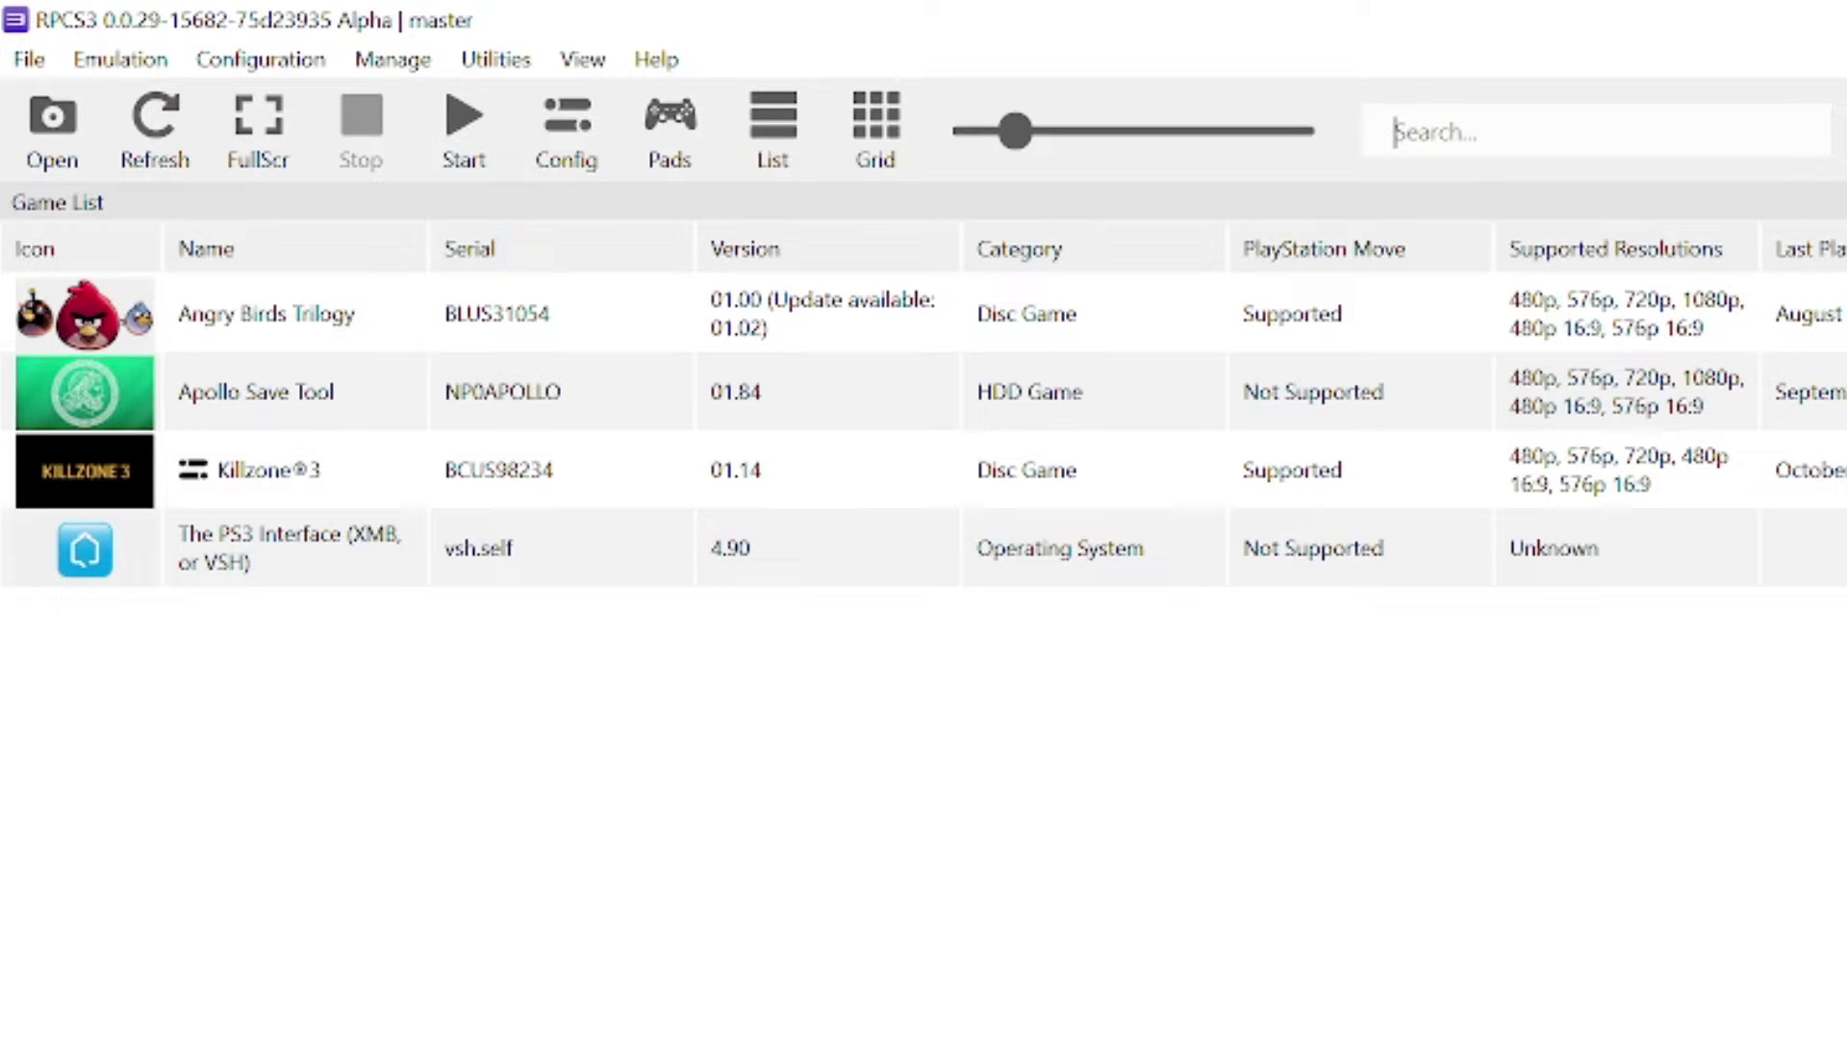
Open the RPCS3 save data manager and go to the savedata folder of user 00000001 in File Explorer
{"action": "left_click", "coordinate": [430, 81]}
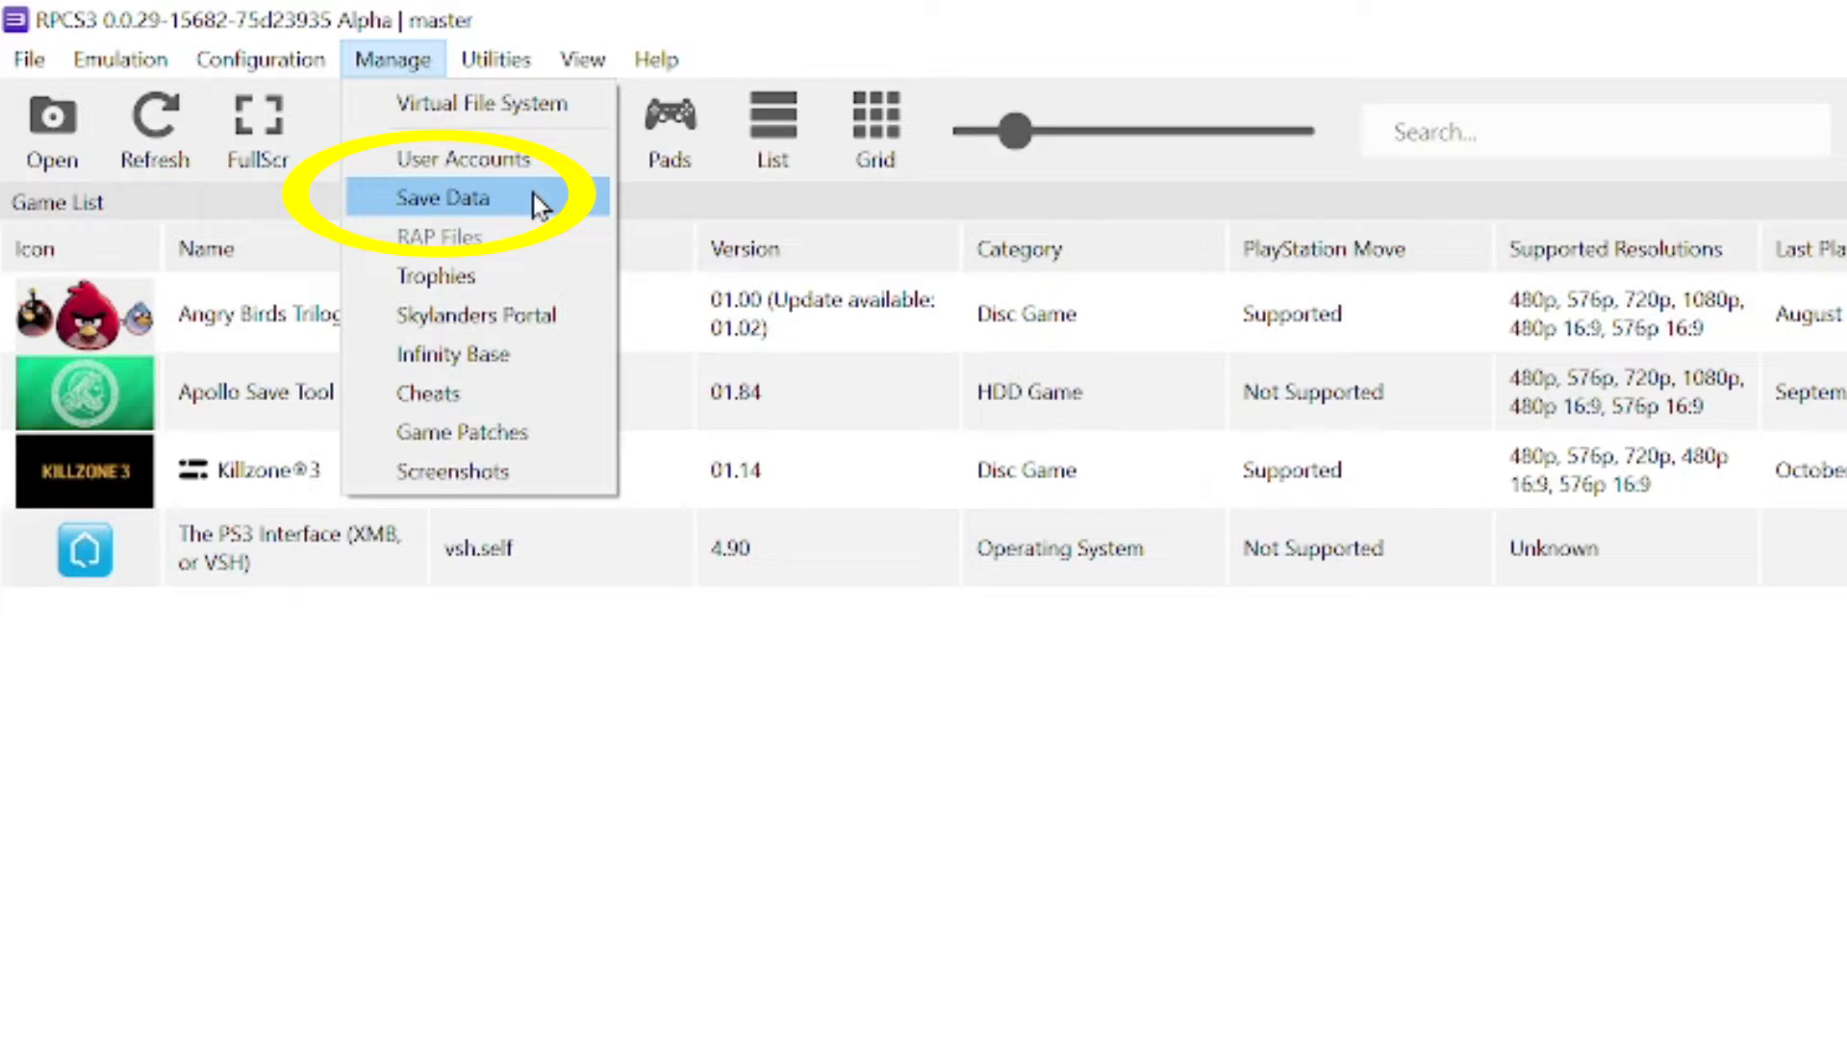
{"action": "left_click", "coordinate": [539, 204]}
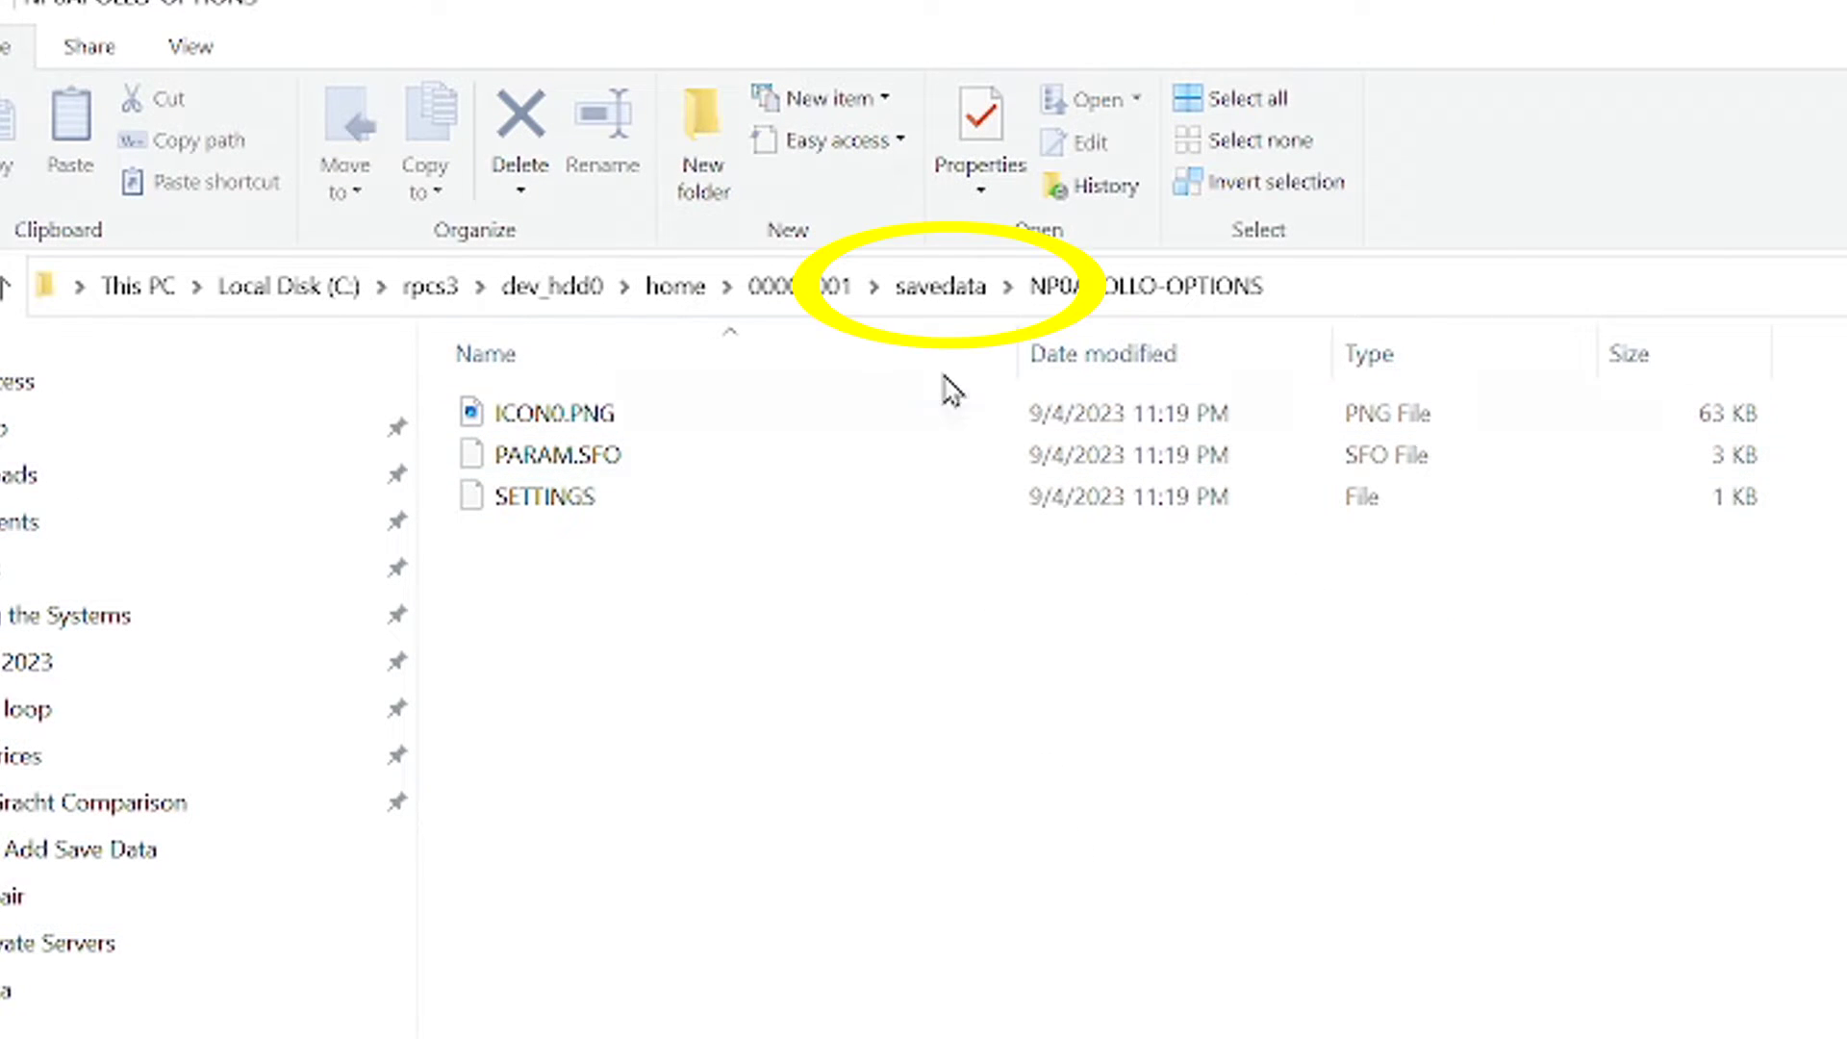
{"action": "left_click", "coordinate": [944, 281]}
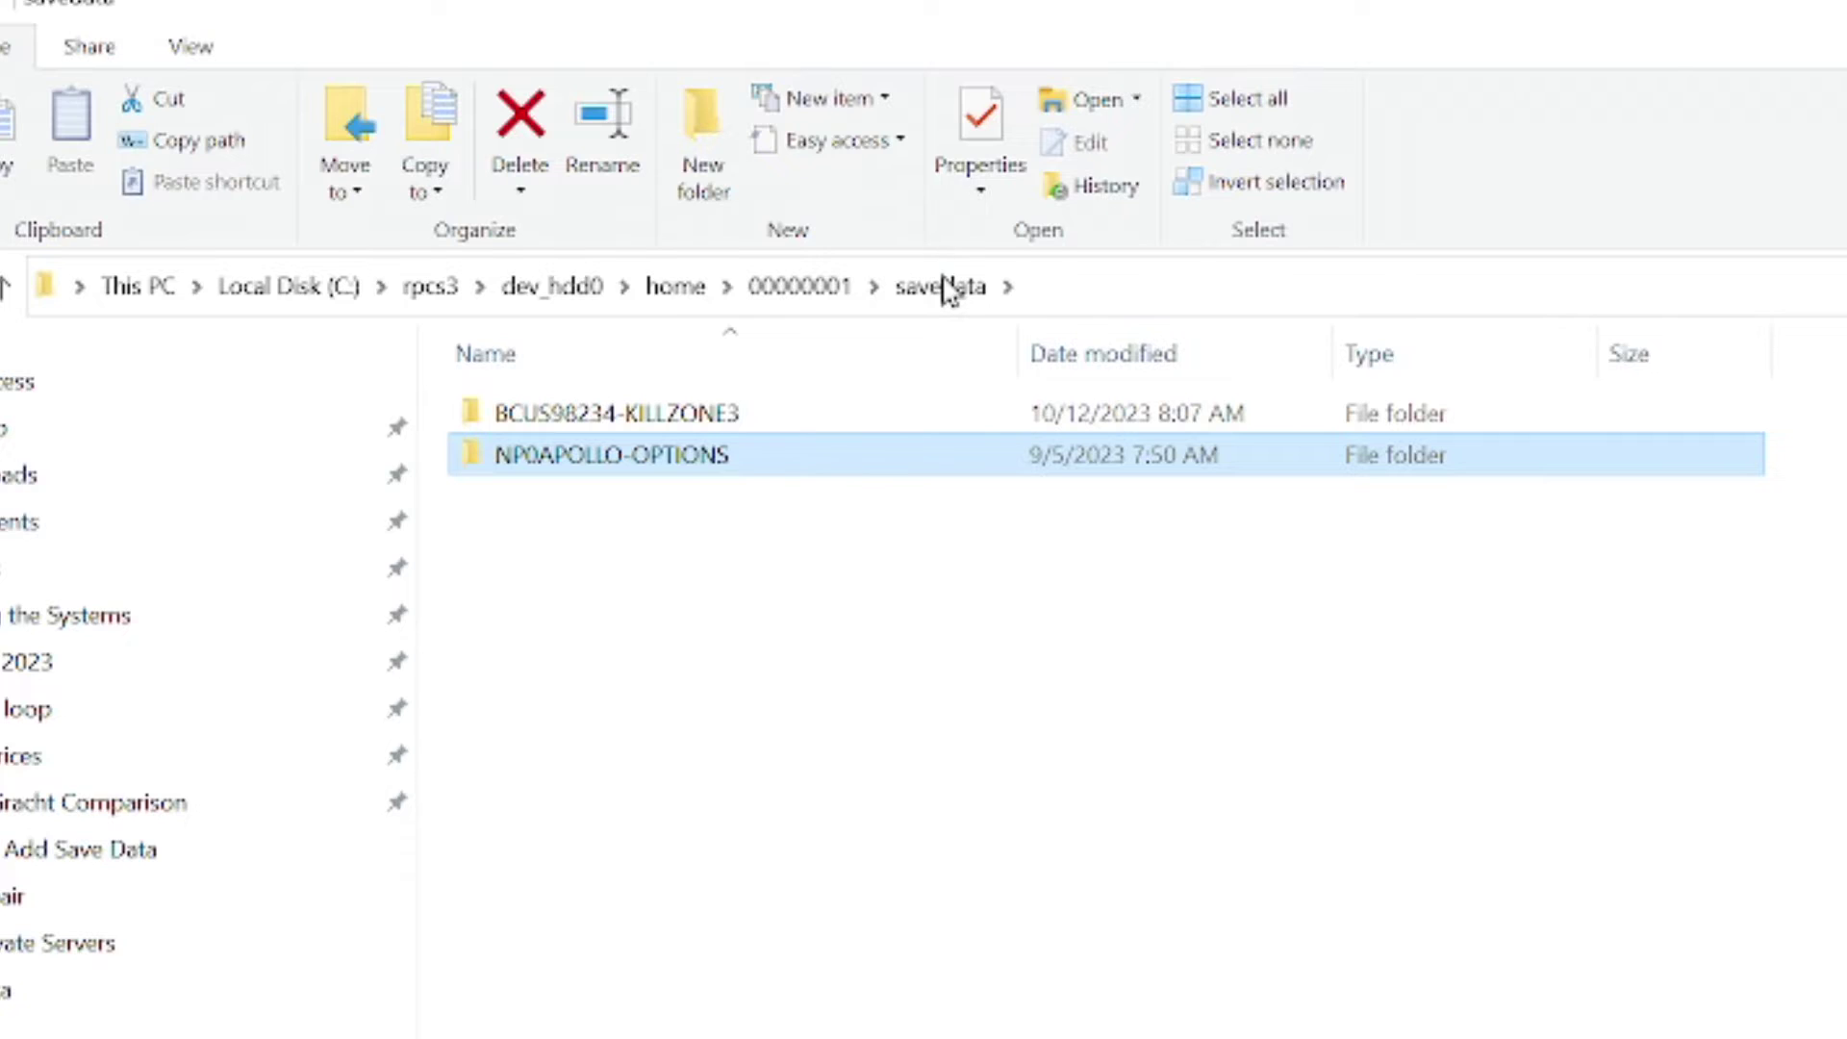
Move the extracted BCUS98234-KILLZONE3 folder into the RPCS3 savedata folder, replacing the files with the same names
{"action": "left_click_drag", "start_coordinate": [251, 338], "coordinate": [1237, 442]}
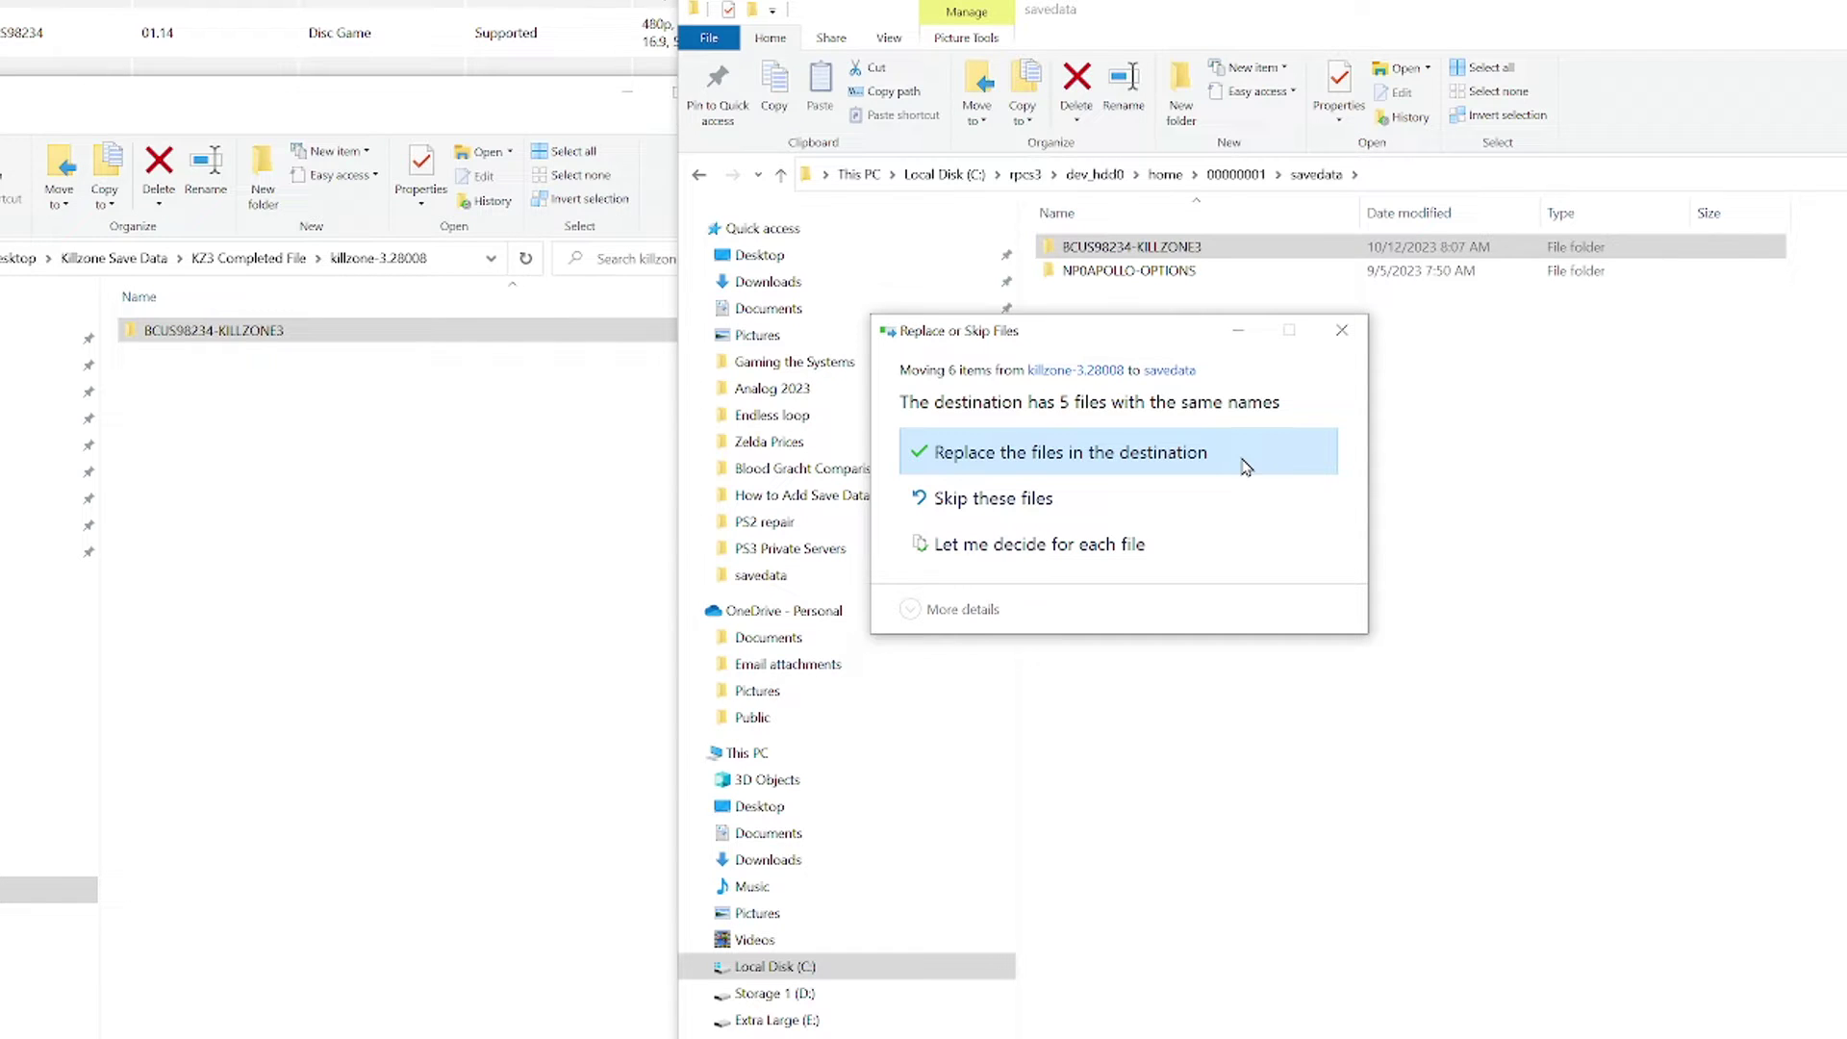
{"action": "left_click", "coordinate": [1246, 467]}
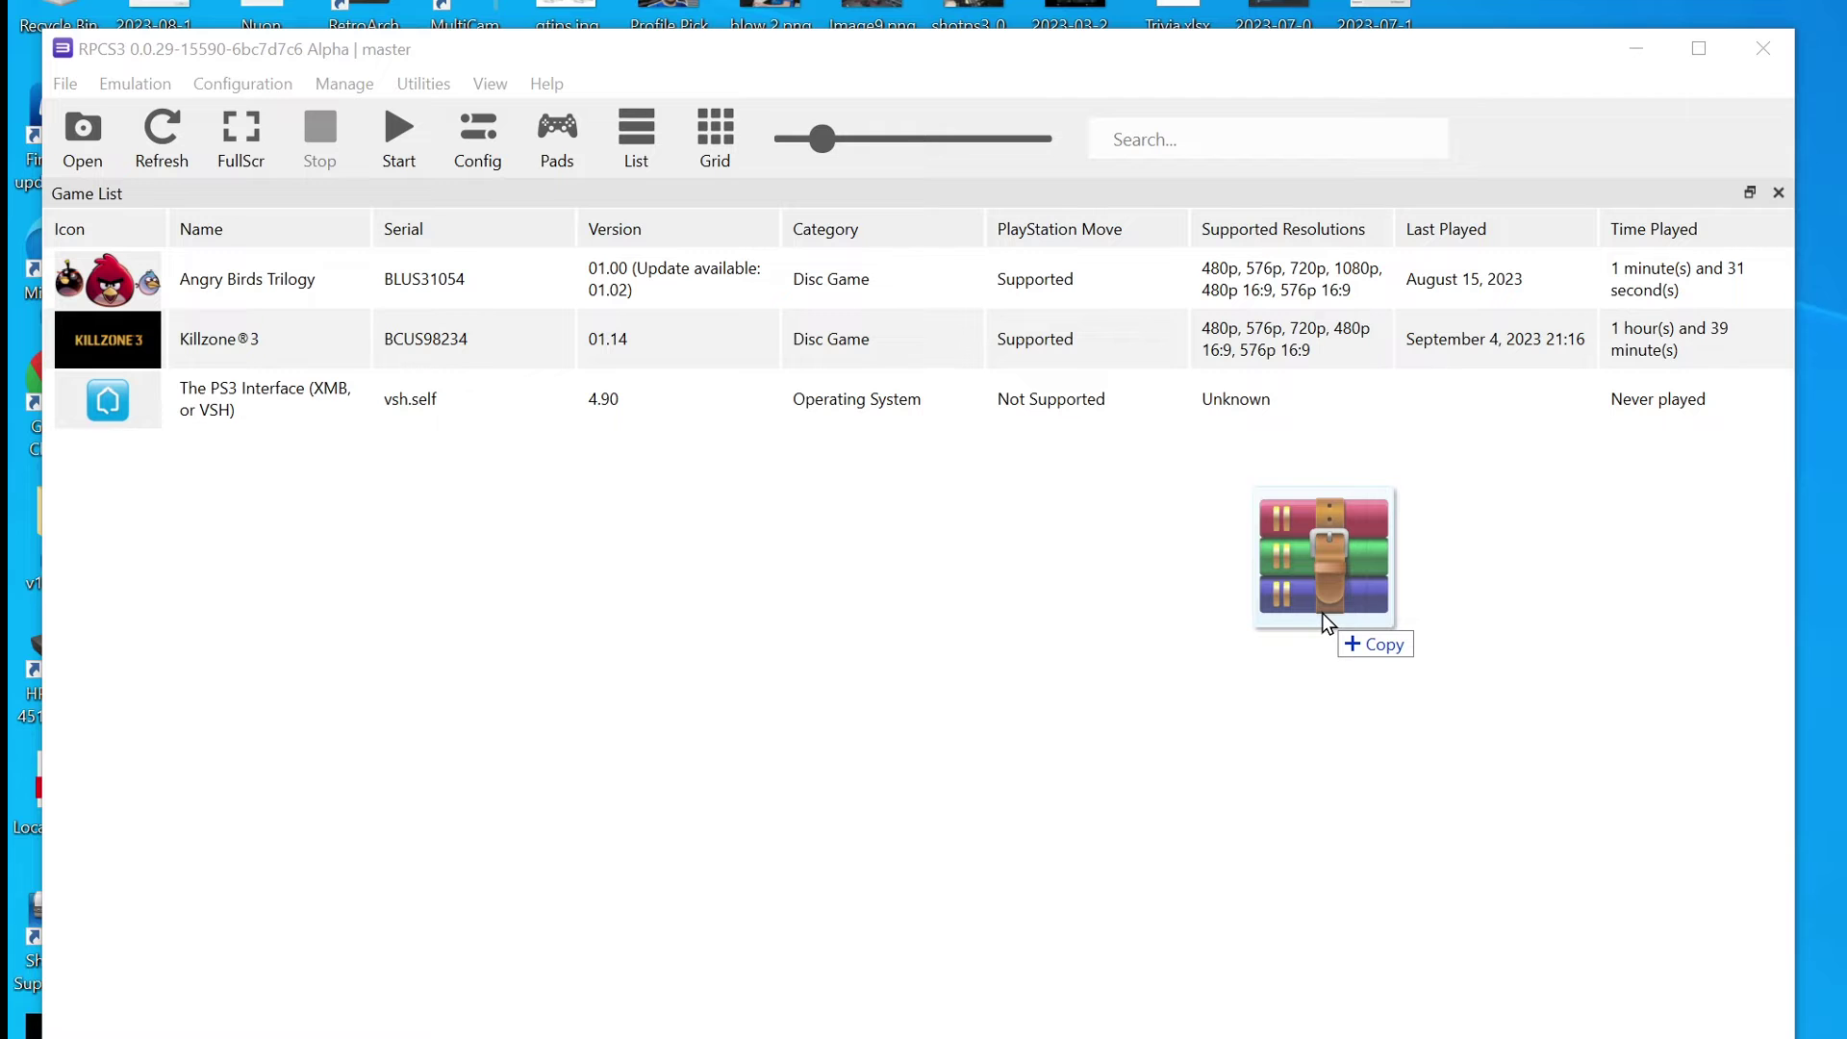
Install the Apollo Save Tool package apollo-ps3.pkg.503.v1.8.4_brewology_com.pkg in RPCS3
{"action": "left_click_drag", "start_coordinate": [1322, 614], "coordinate": [1326, 613]}
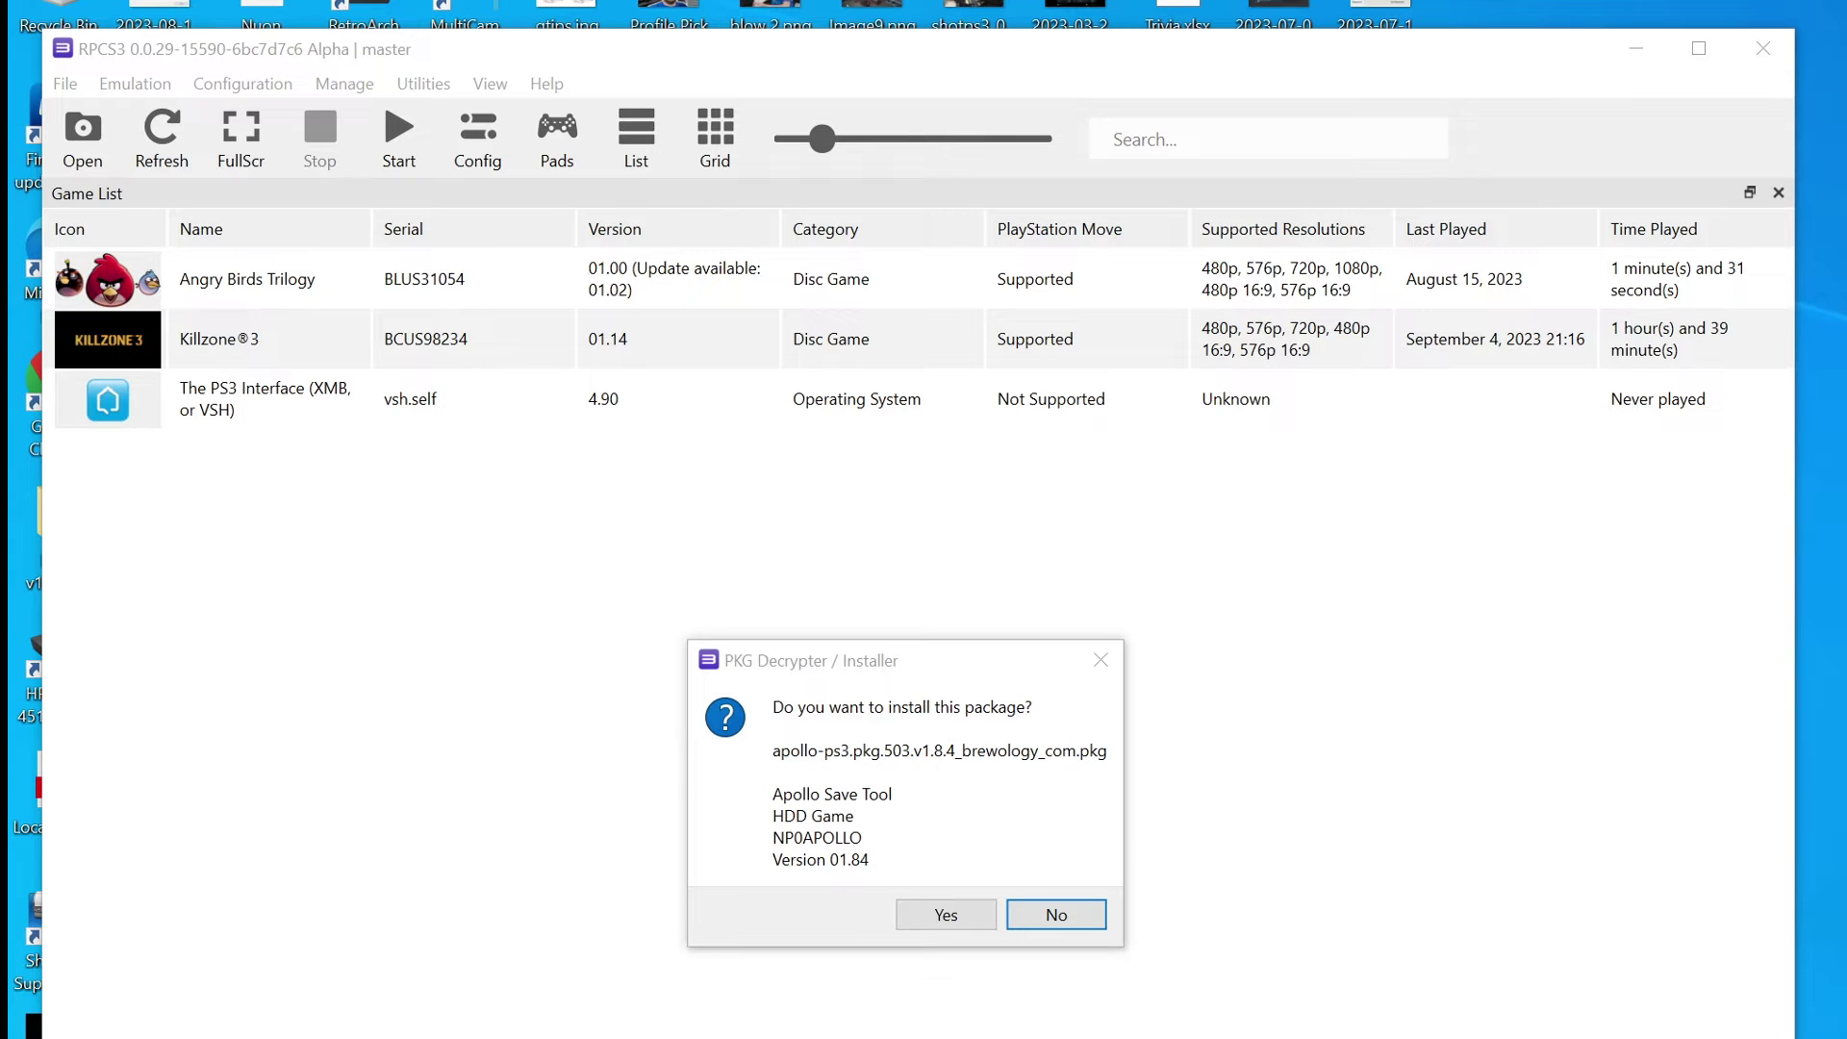
{"action": "left_click", "coordinate": [950, 918]}
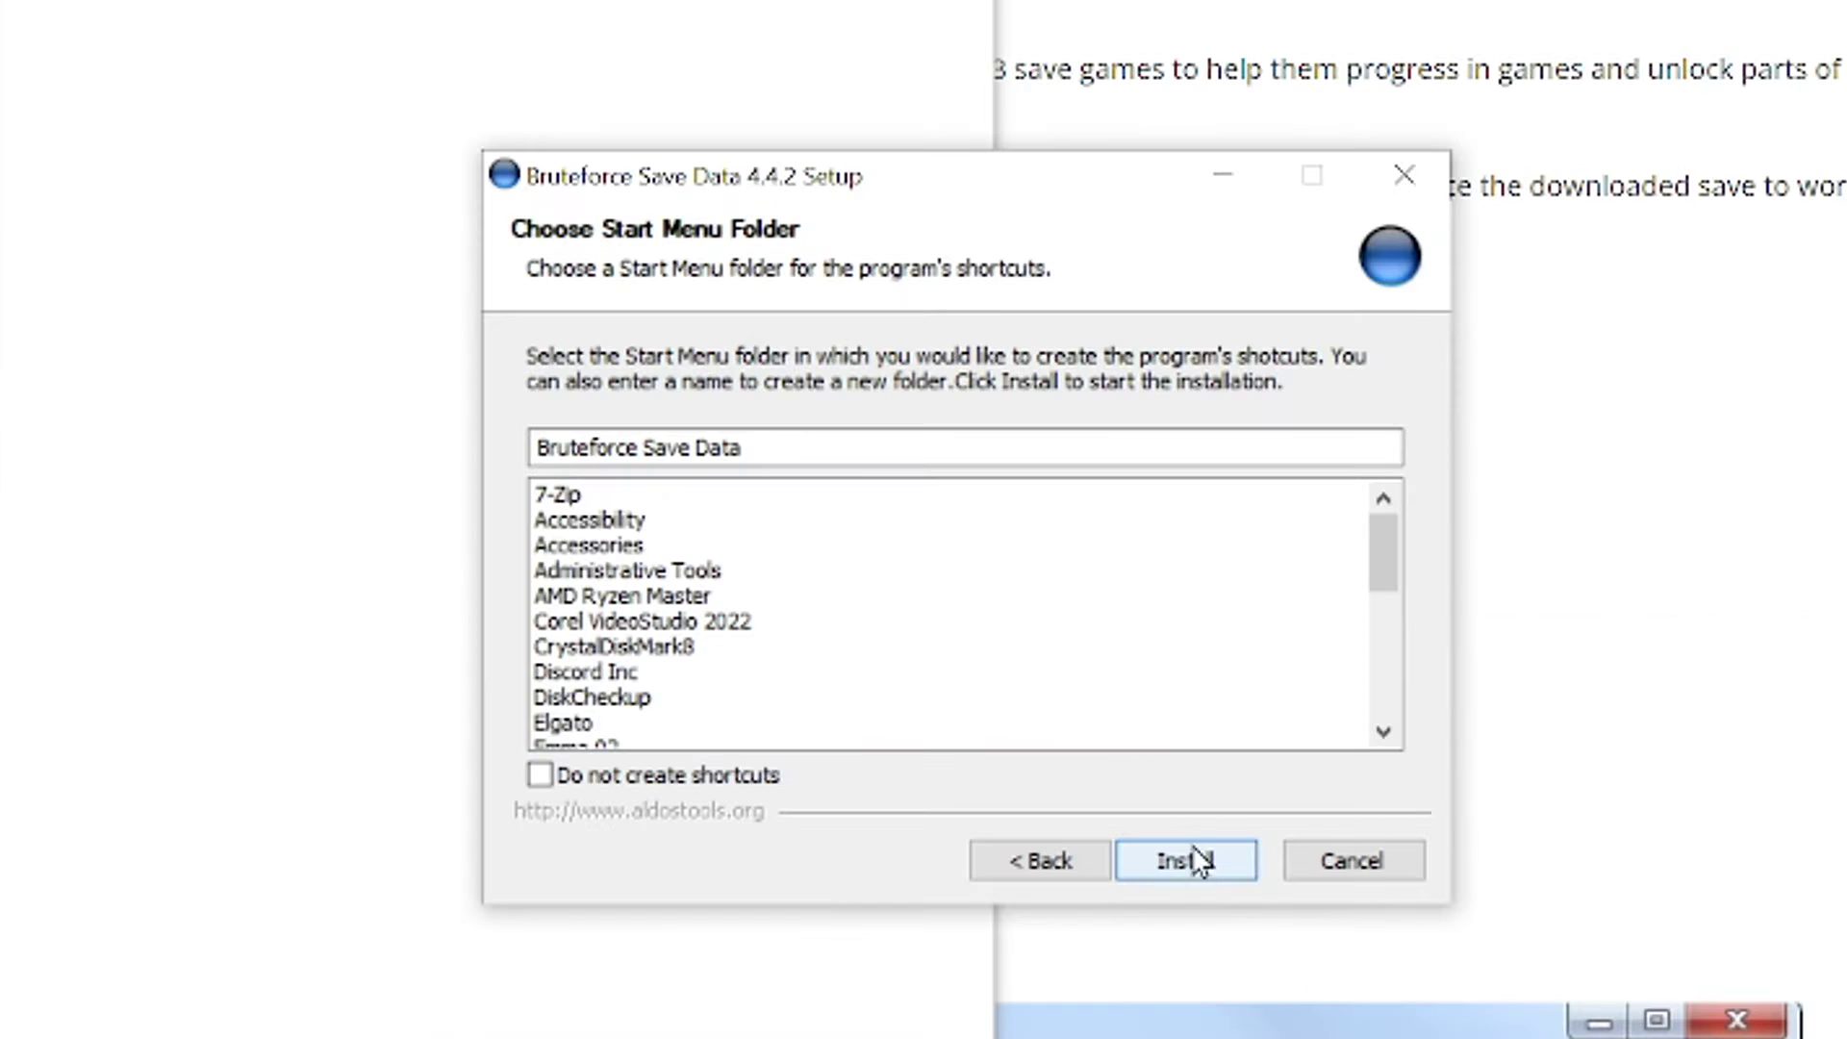
Install Bruteforce Save Data 4.4.2 and run it, dismissing the cheats update and keeping Profile 1 in the global settings
{"action": "left_click", "coordinate": [1185, 861]}
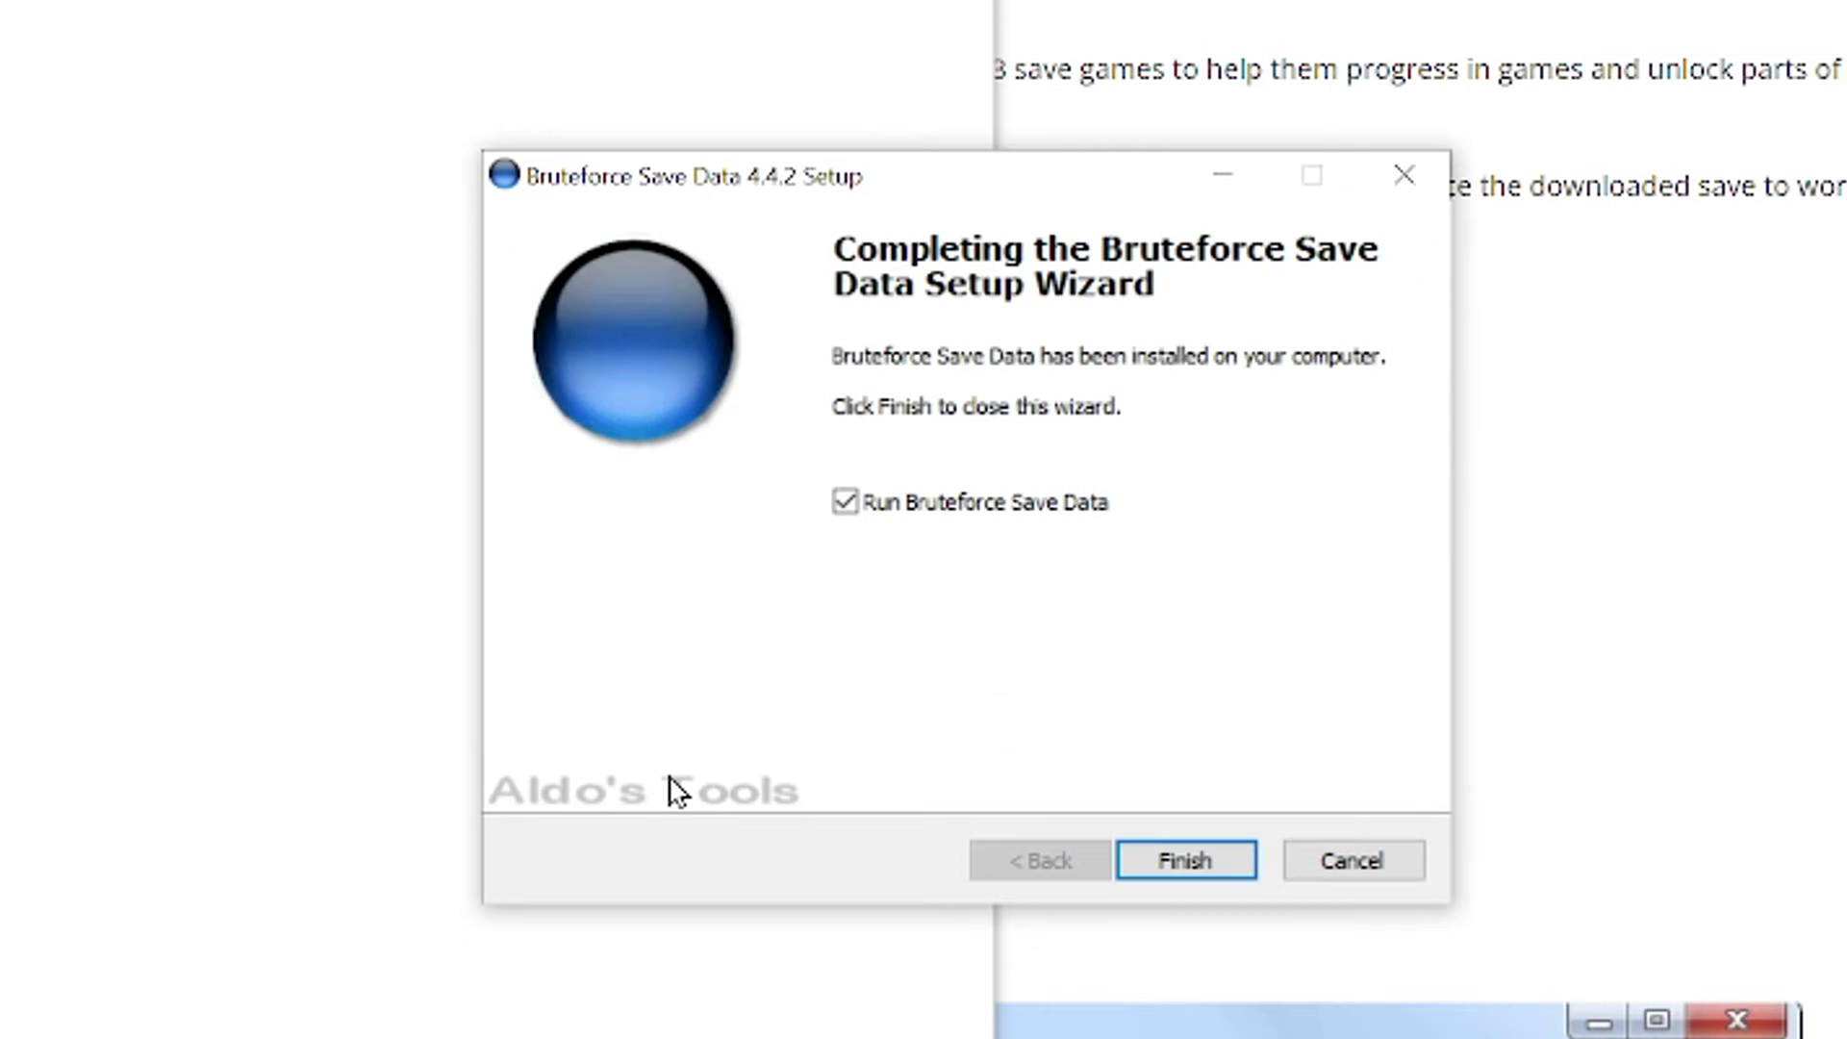
{"action": "left_click", "coordinate": [1198, 859]}
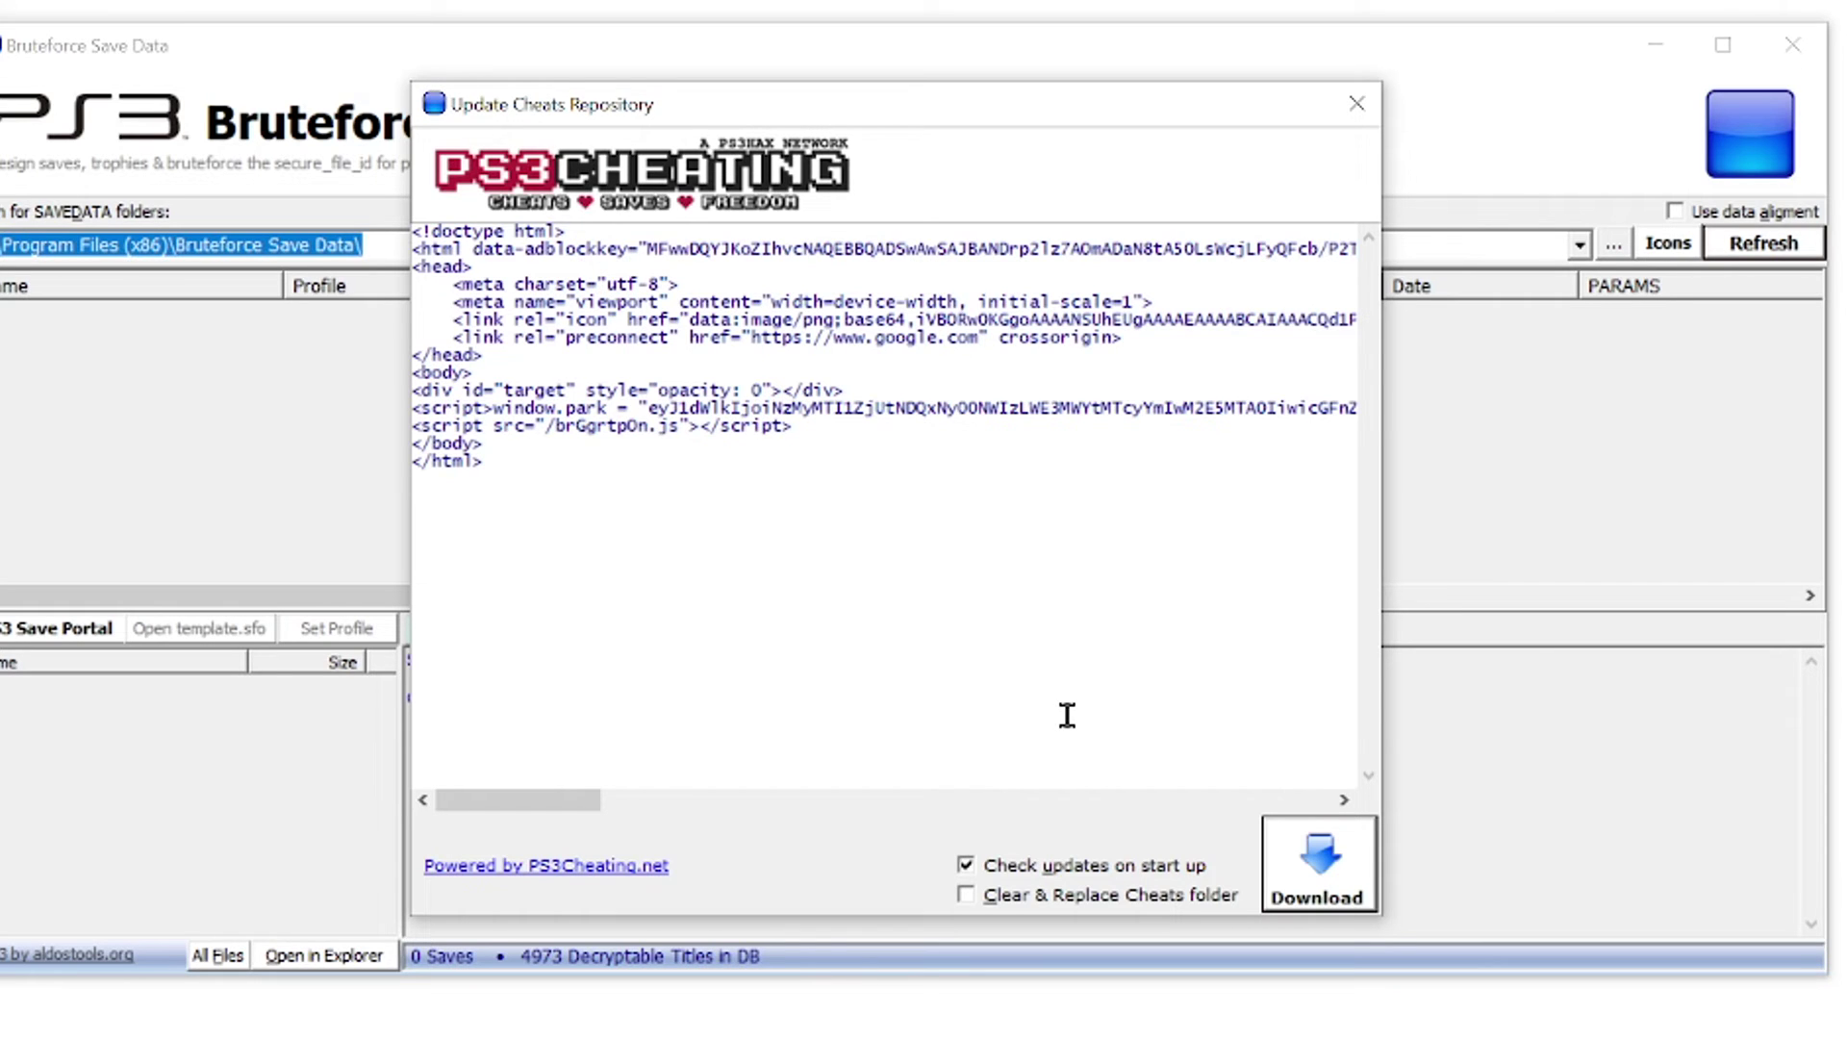
{"action": "left_click", "coordinate": [1350, 123]}
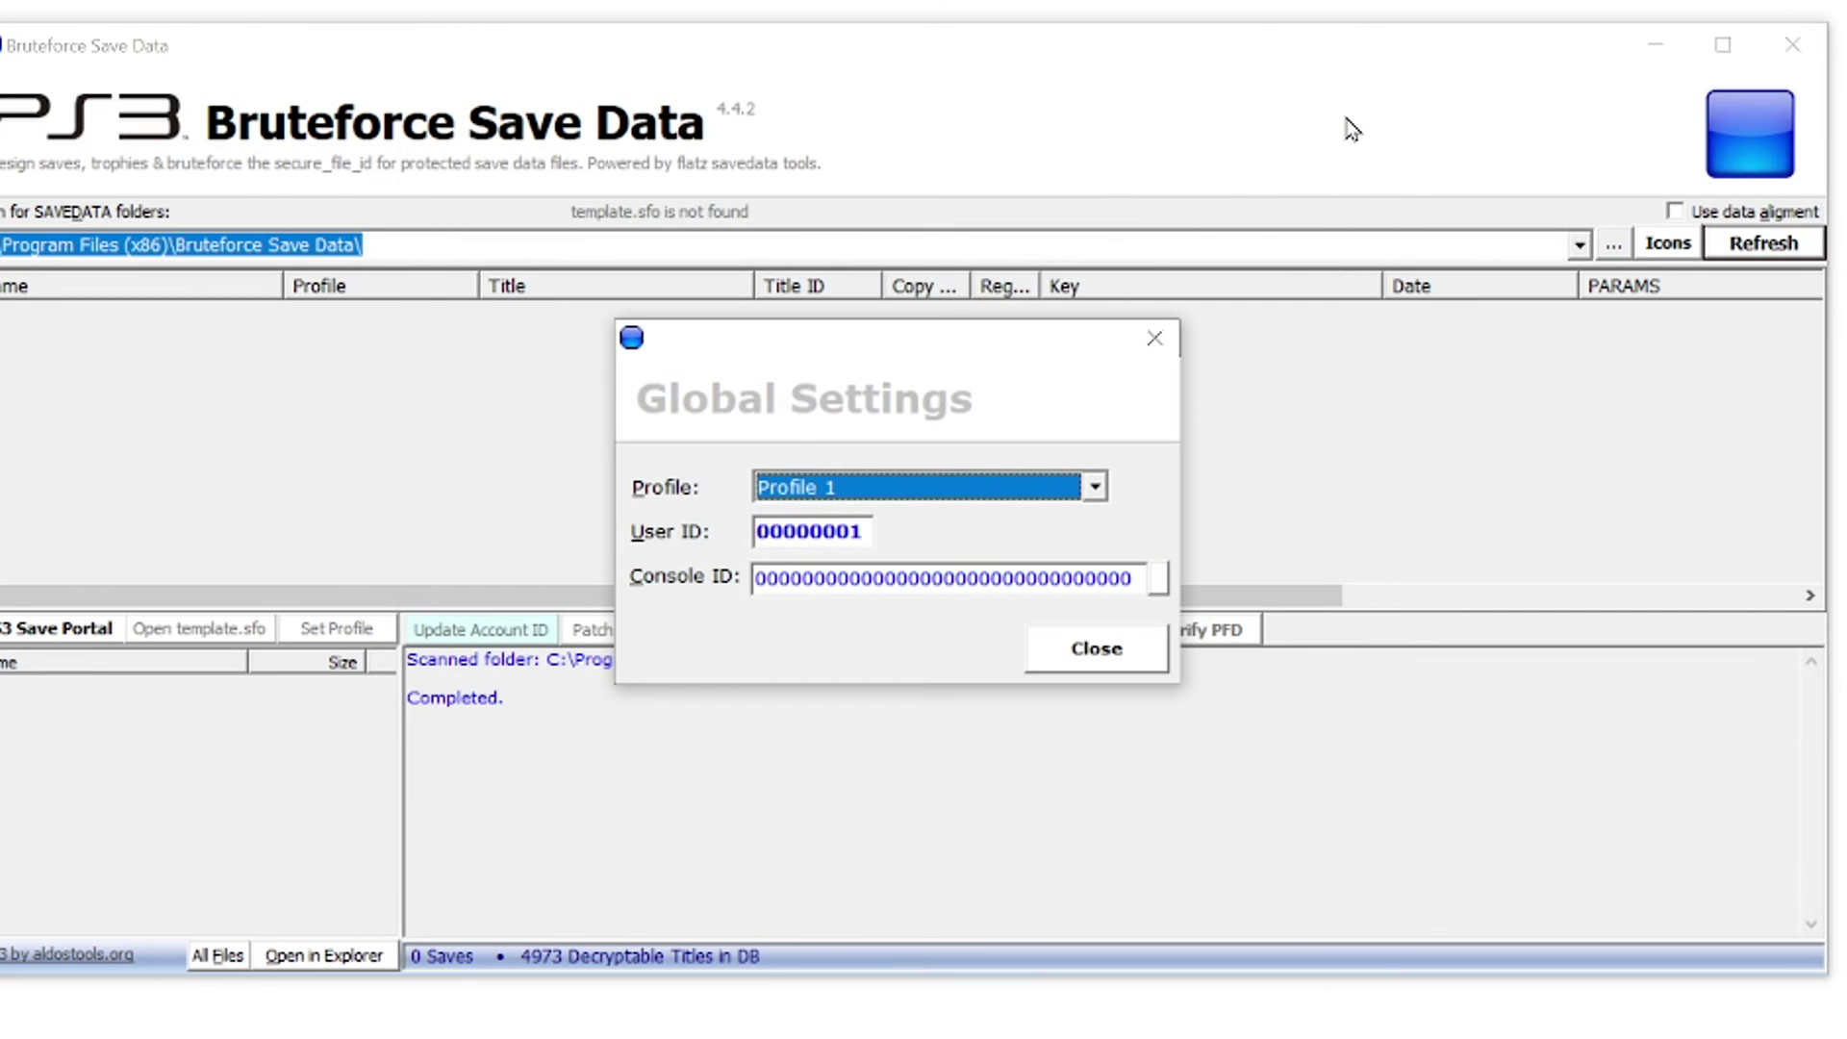
{"action": "left_click", "coordinate": [1097, 648]}
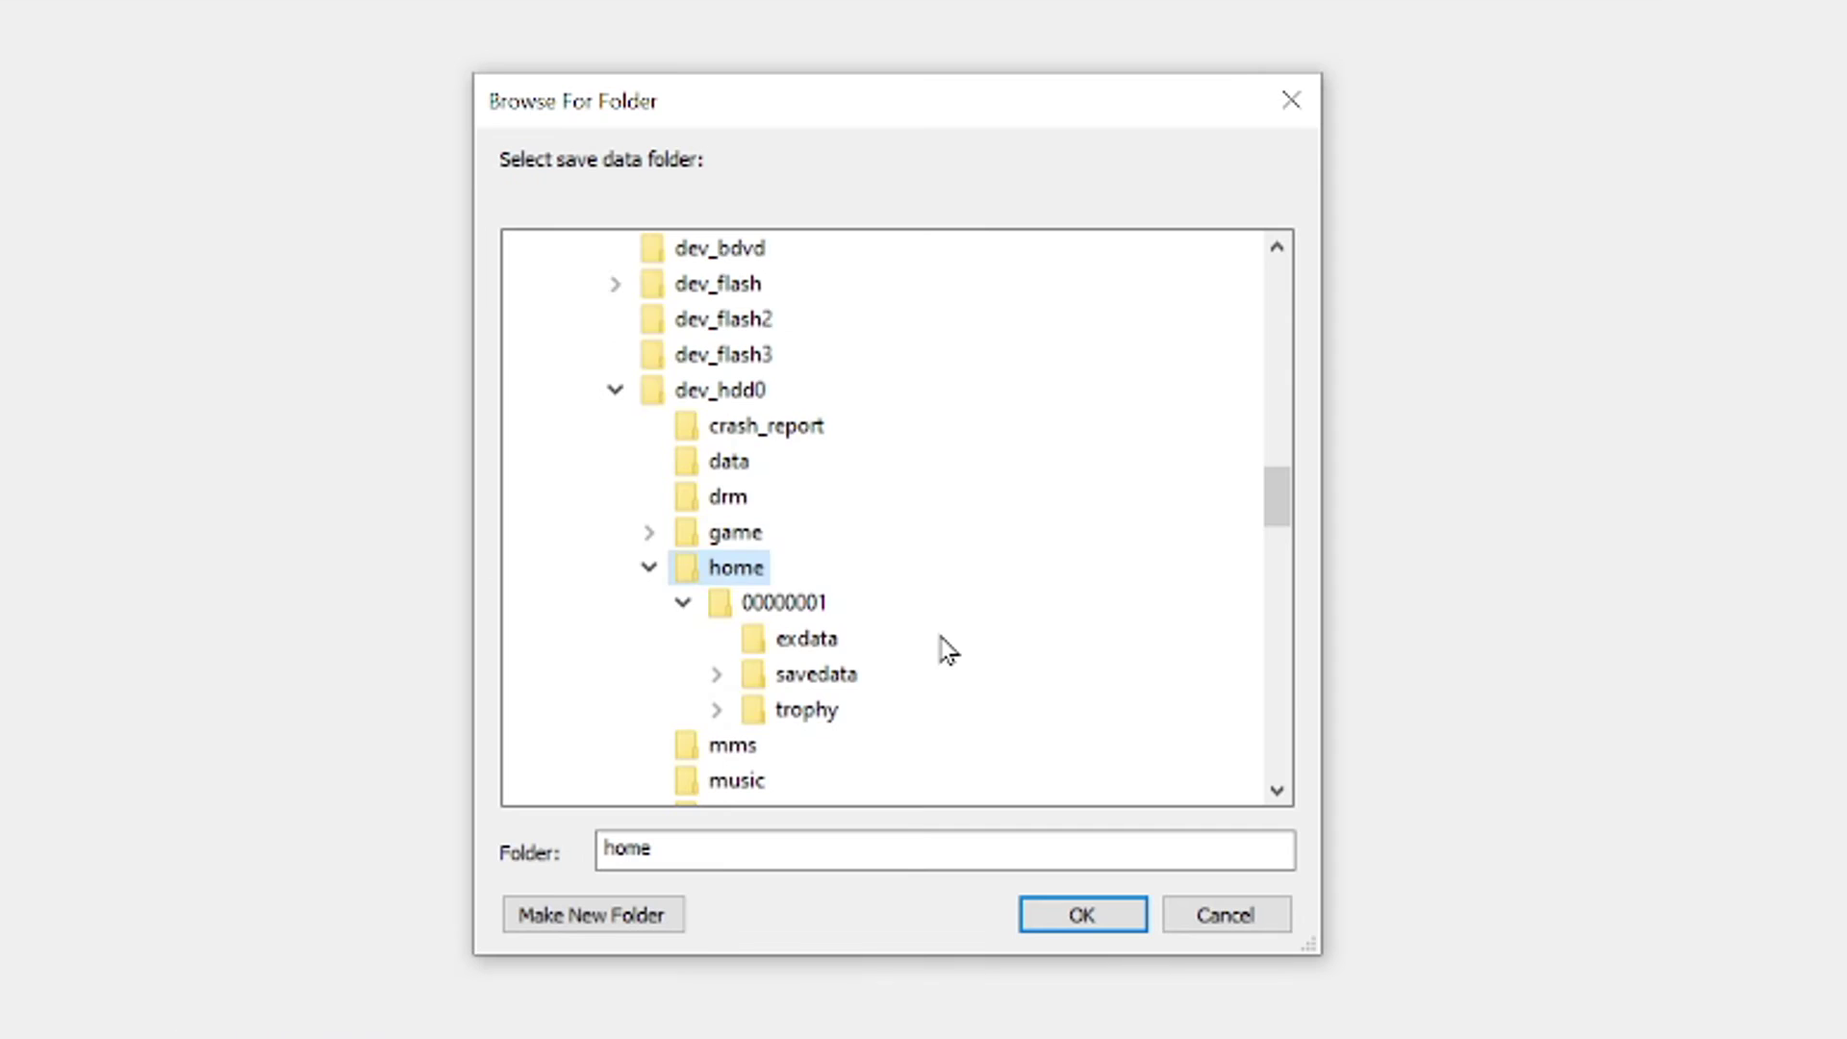
Set the save data folder to dev_hdd0\home\00000001\savedata\BCUS98234-KILLZONE3
{"action": "scroll", "coordinate": [939, 648], "scroll_direction": "down", "scroll_amount": 1}
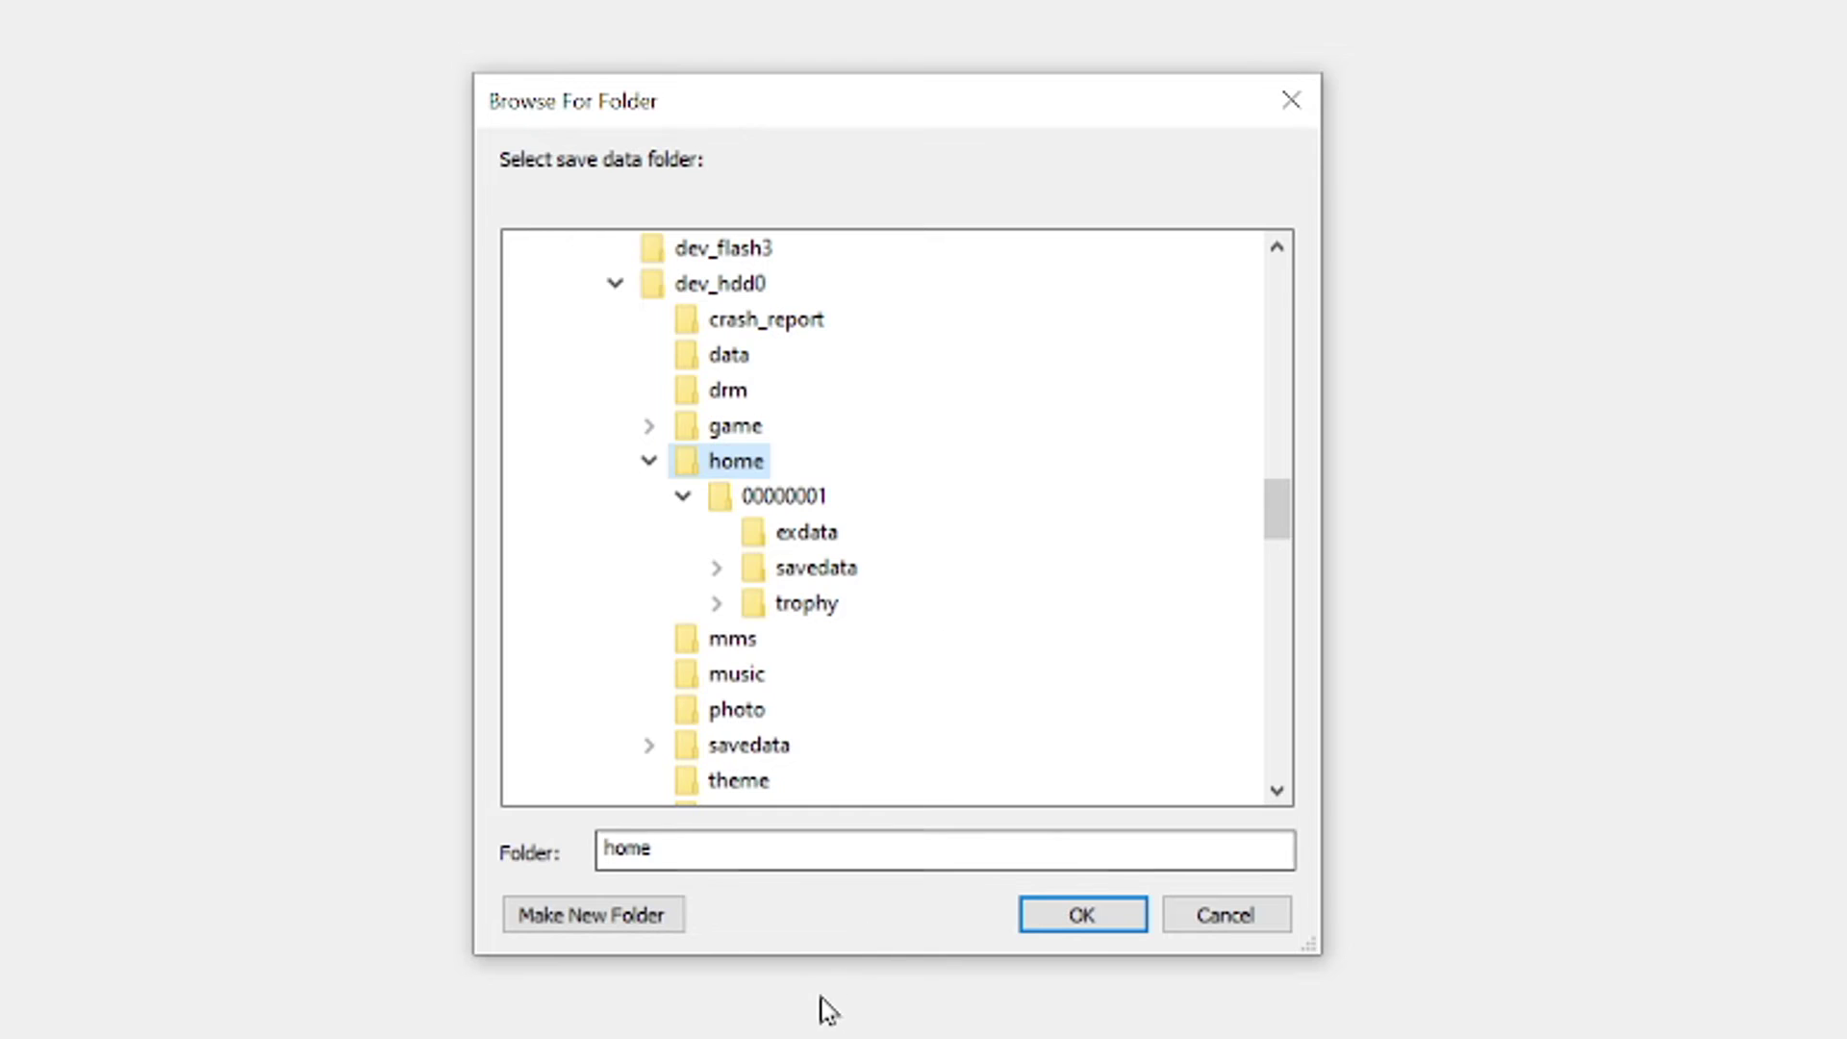
{"action": "double_click", "coordinate": [816, 583]}
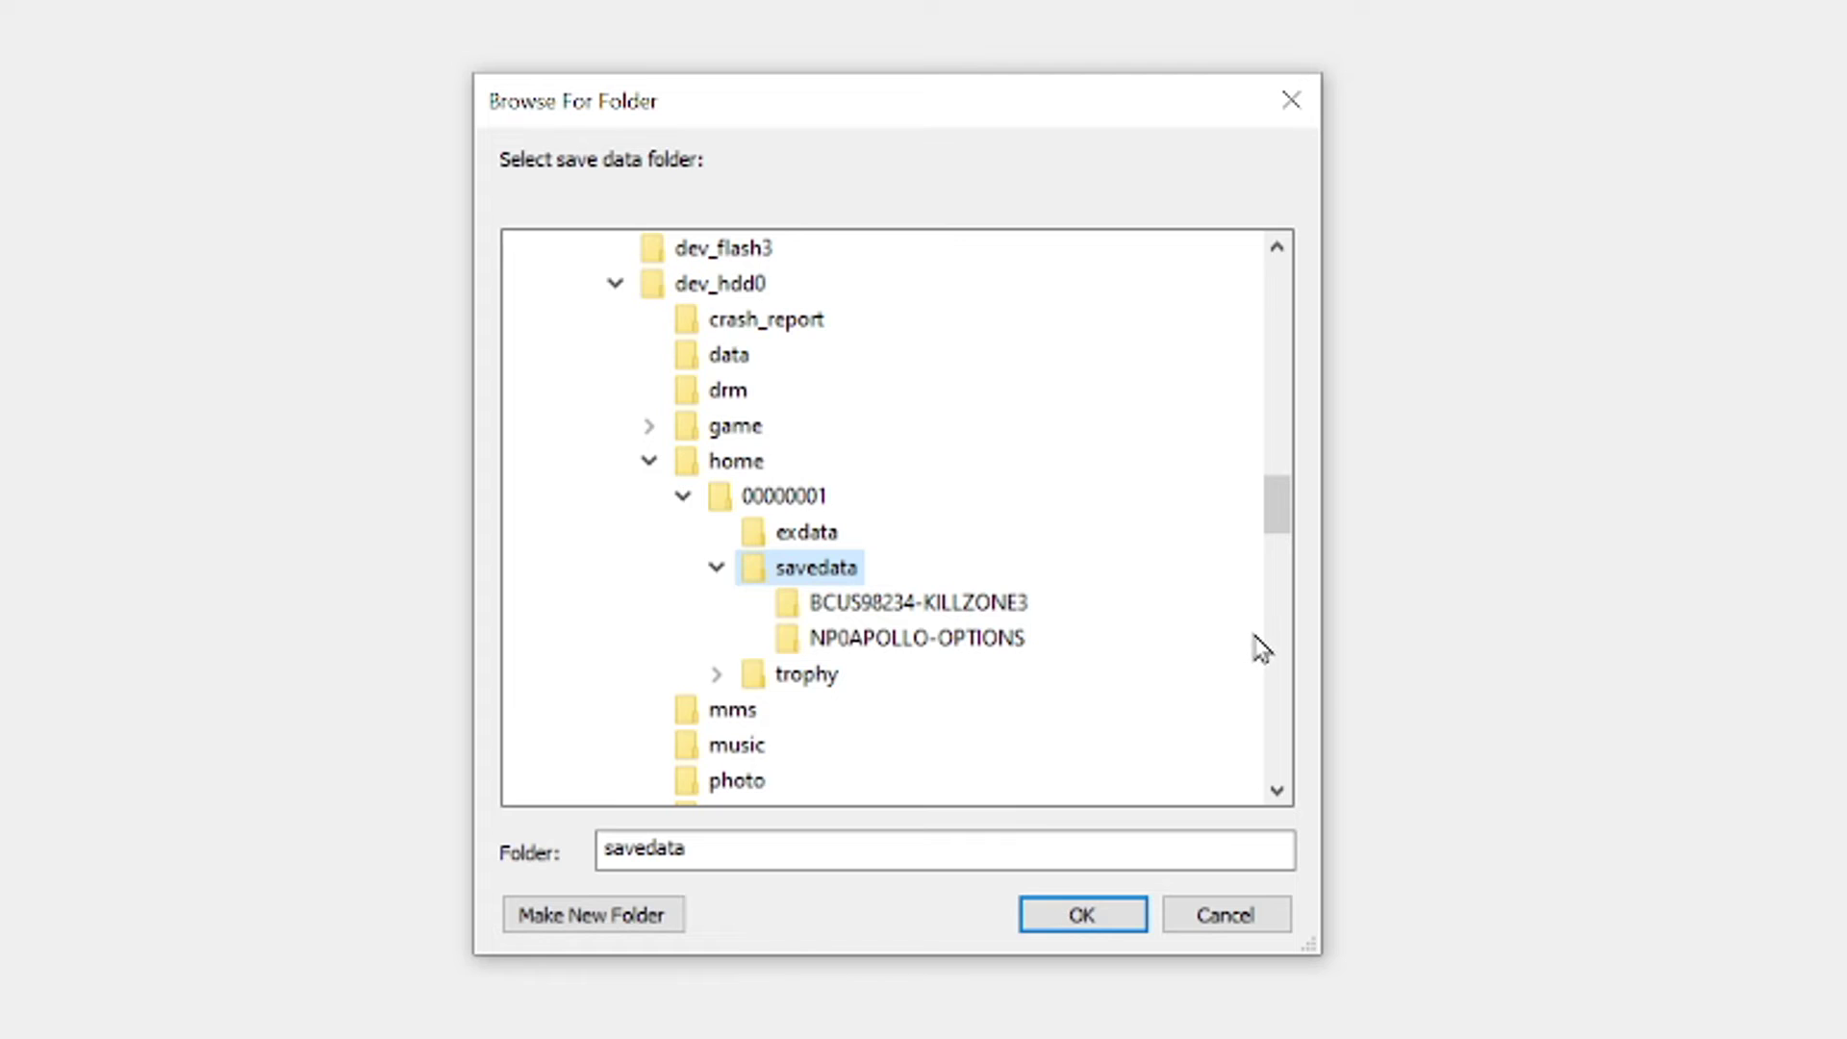
{"action": "left_click", "coordinate": [938, 604]}
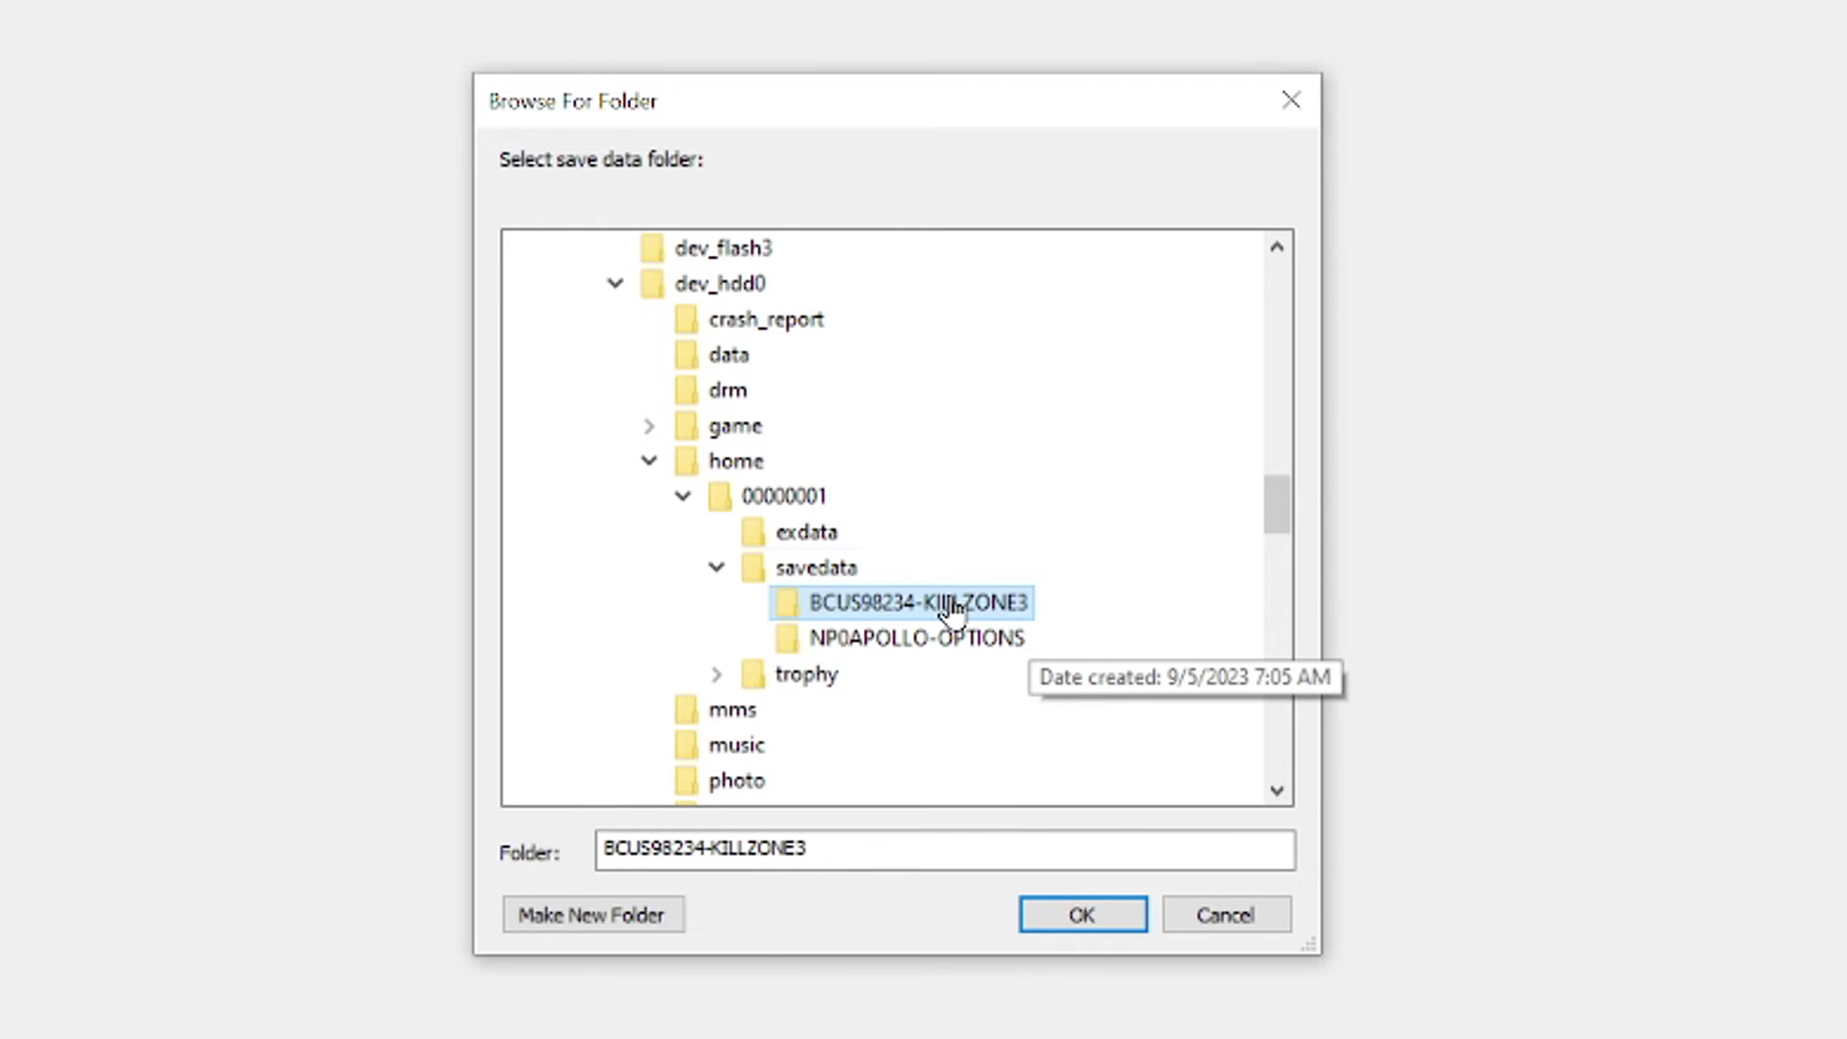
{"action": "left_click", "coordinate": [1076, 919]}
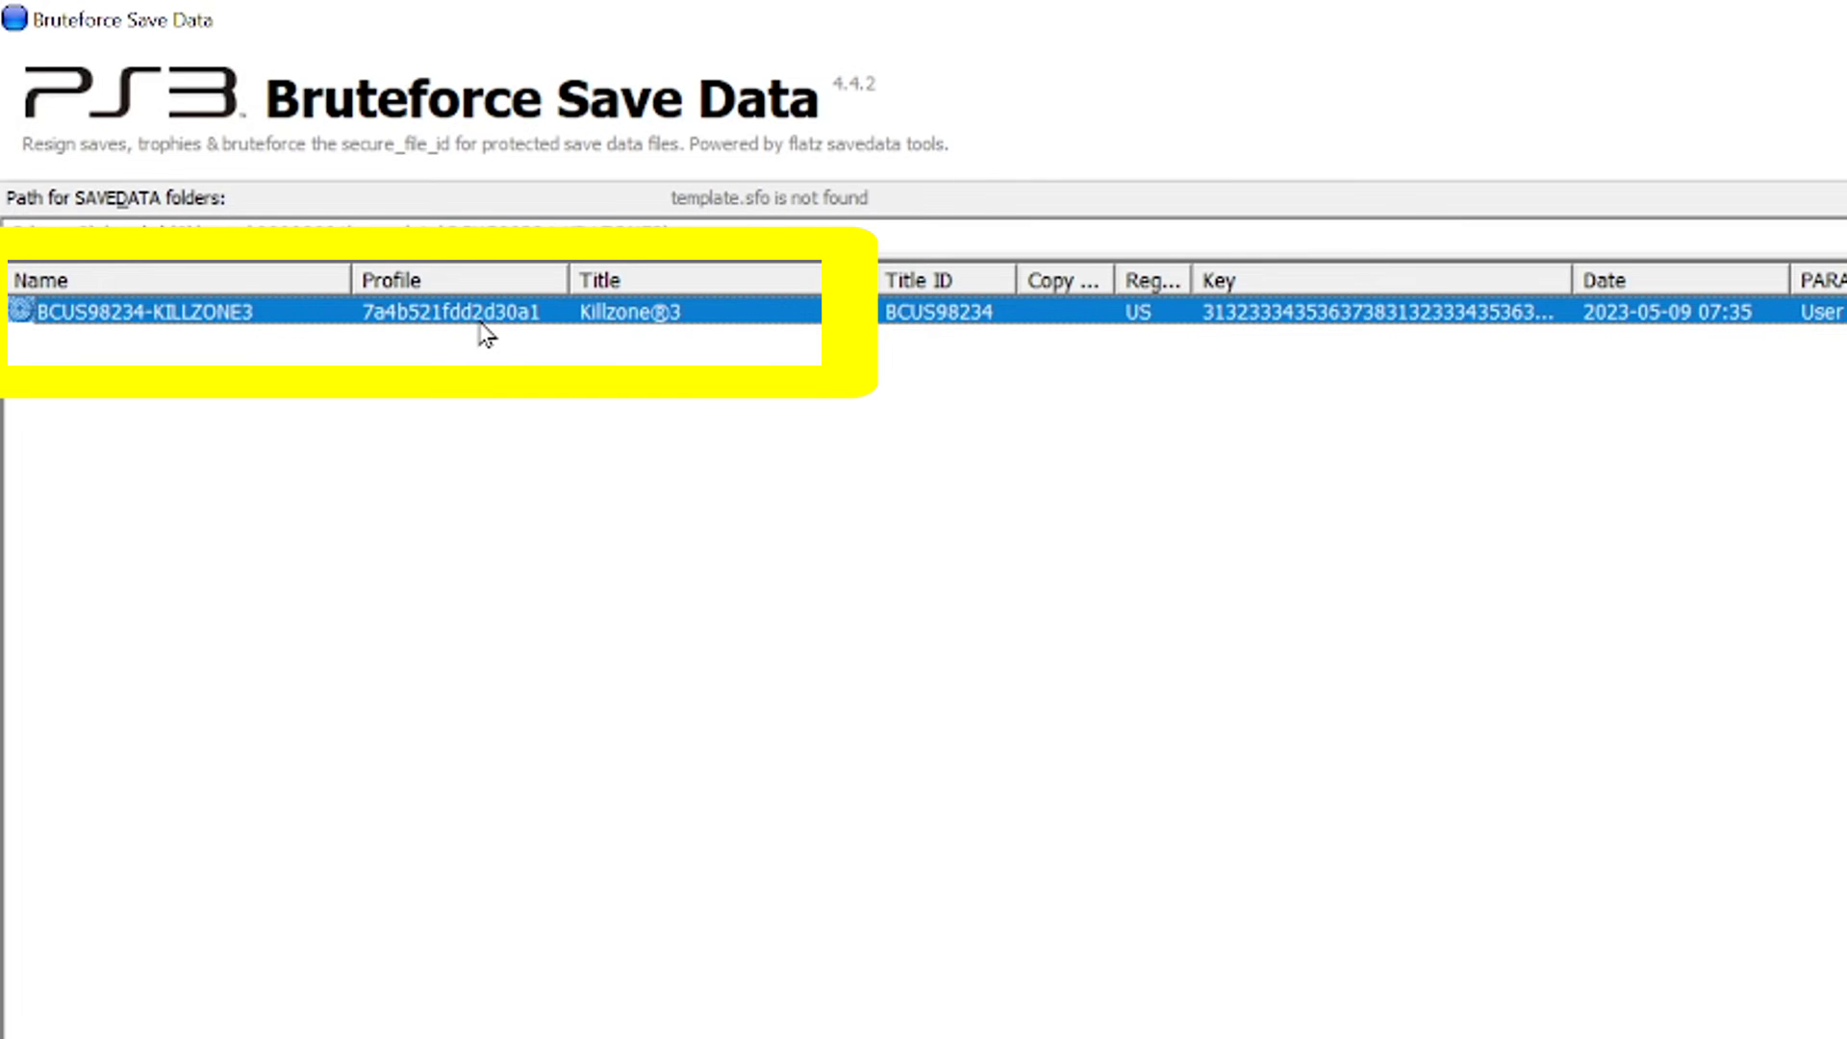
Decrypt the PFD of the BCUS98234-KILLZONE3 save, including PARAM.SFO
{"action": "right_click", "coordinate": [517, 318]}
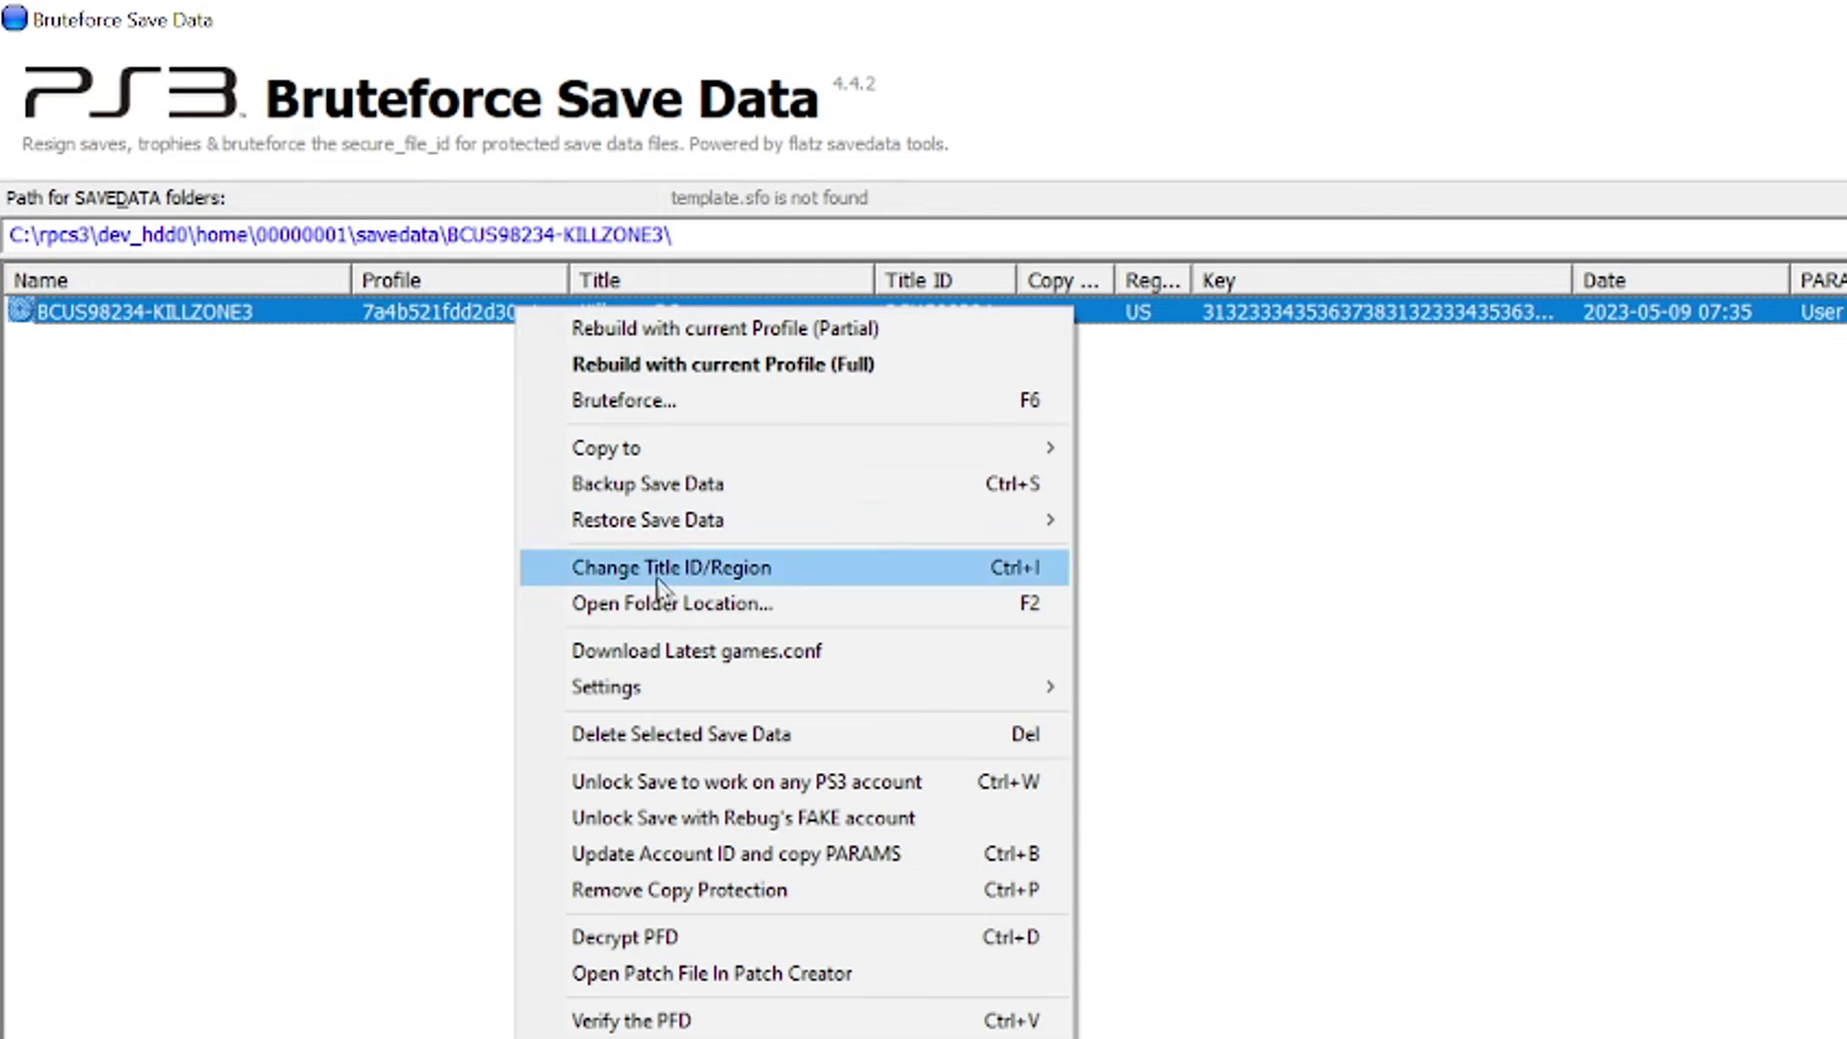
{"action": "left_click", "coordinate": [713, 942]}
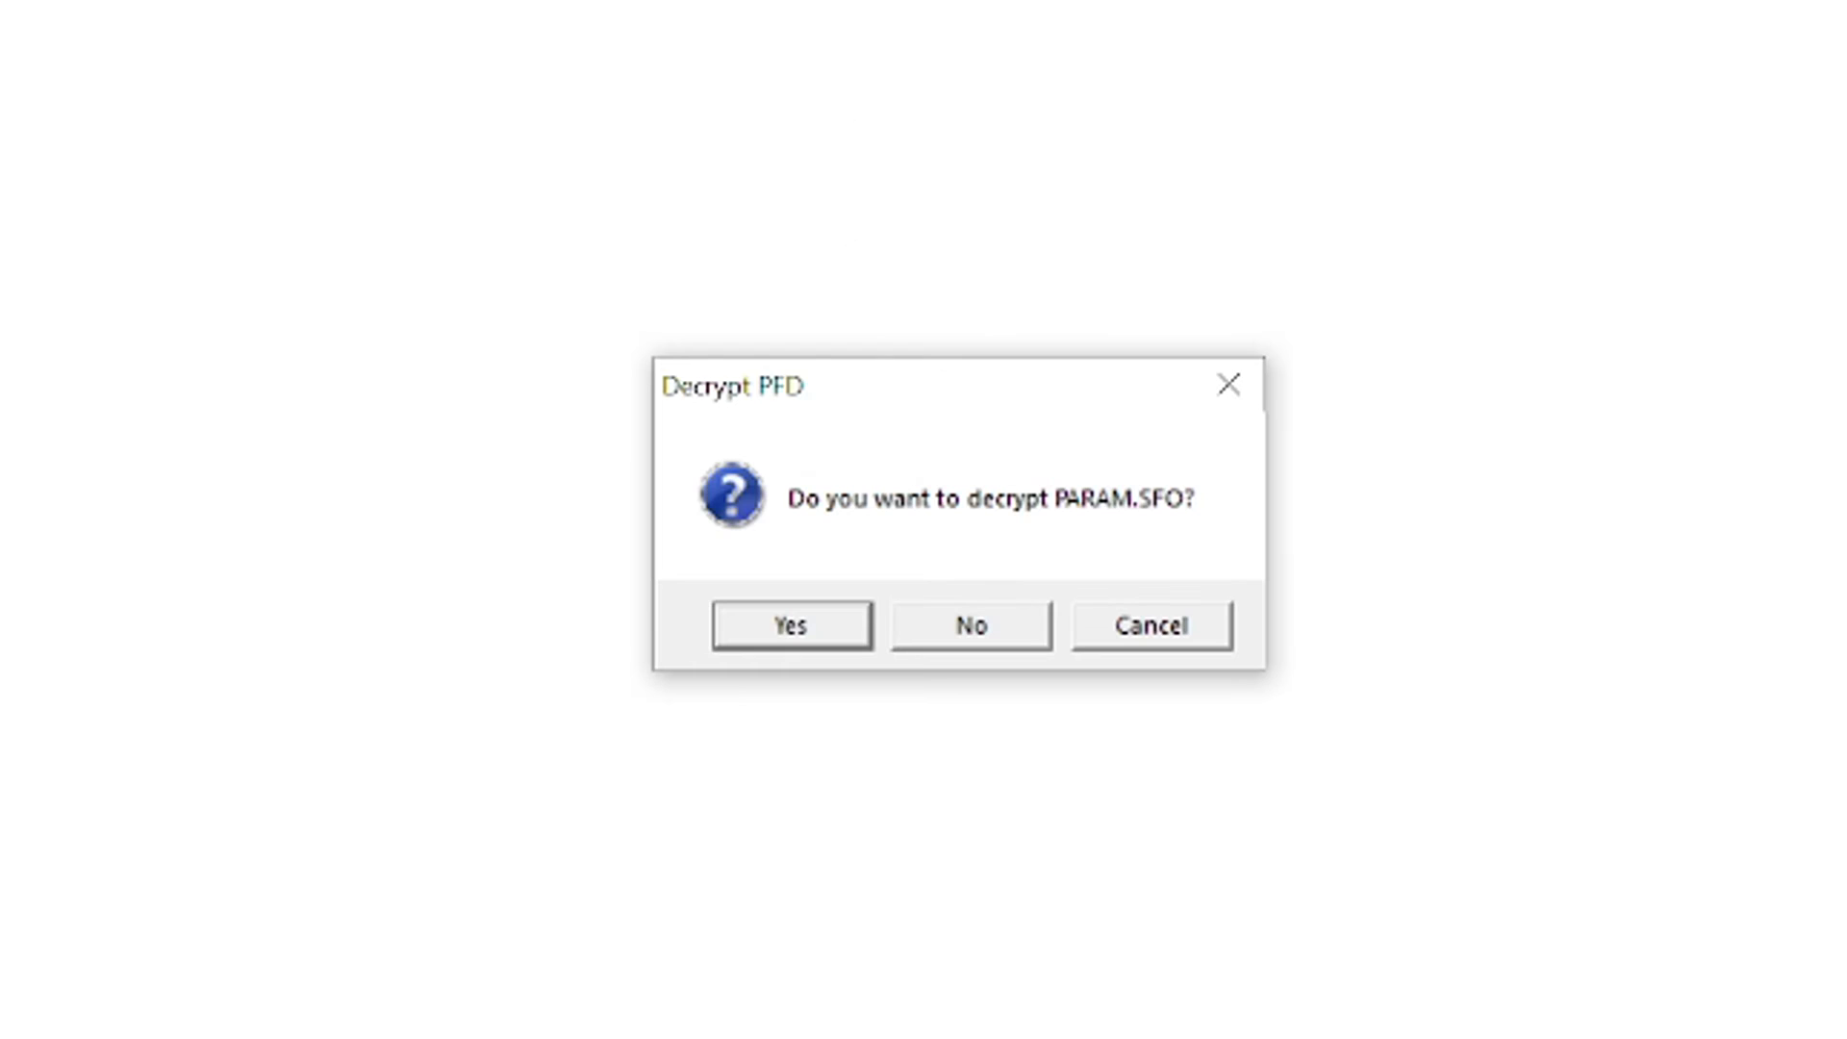
{"action": "left_click", "coordinate": [811, 633]}
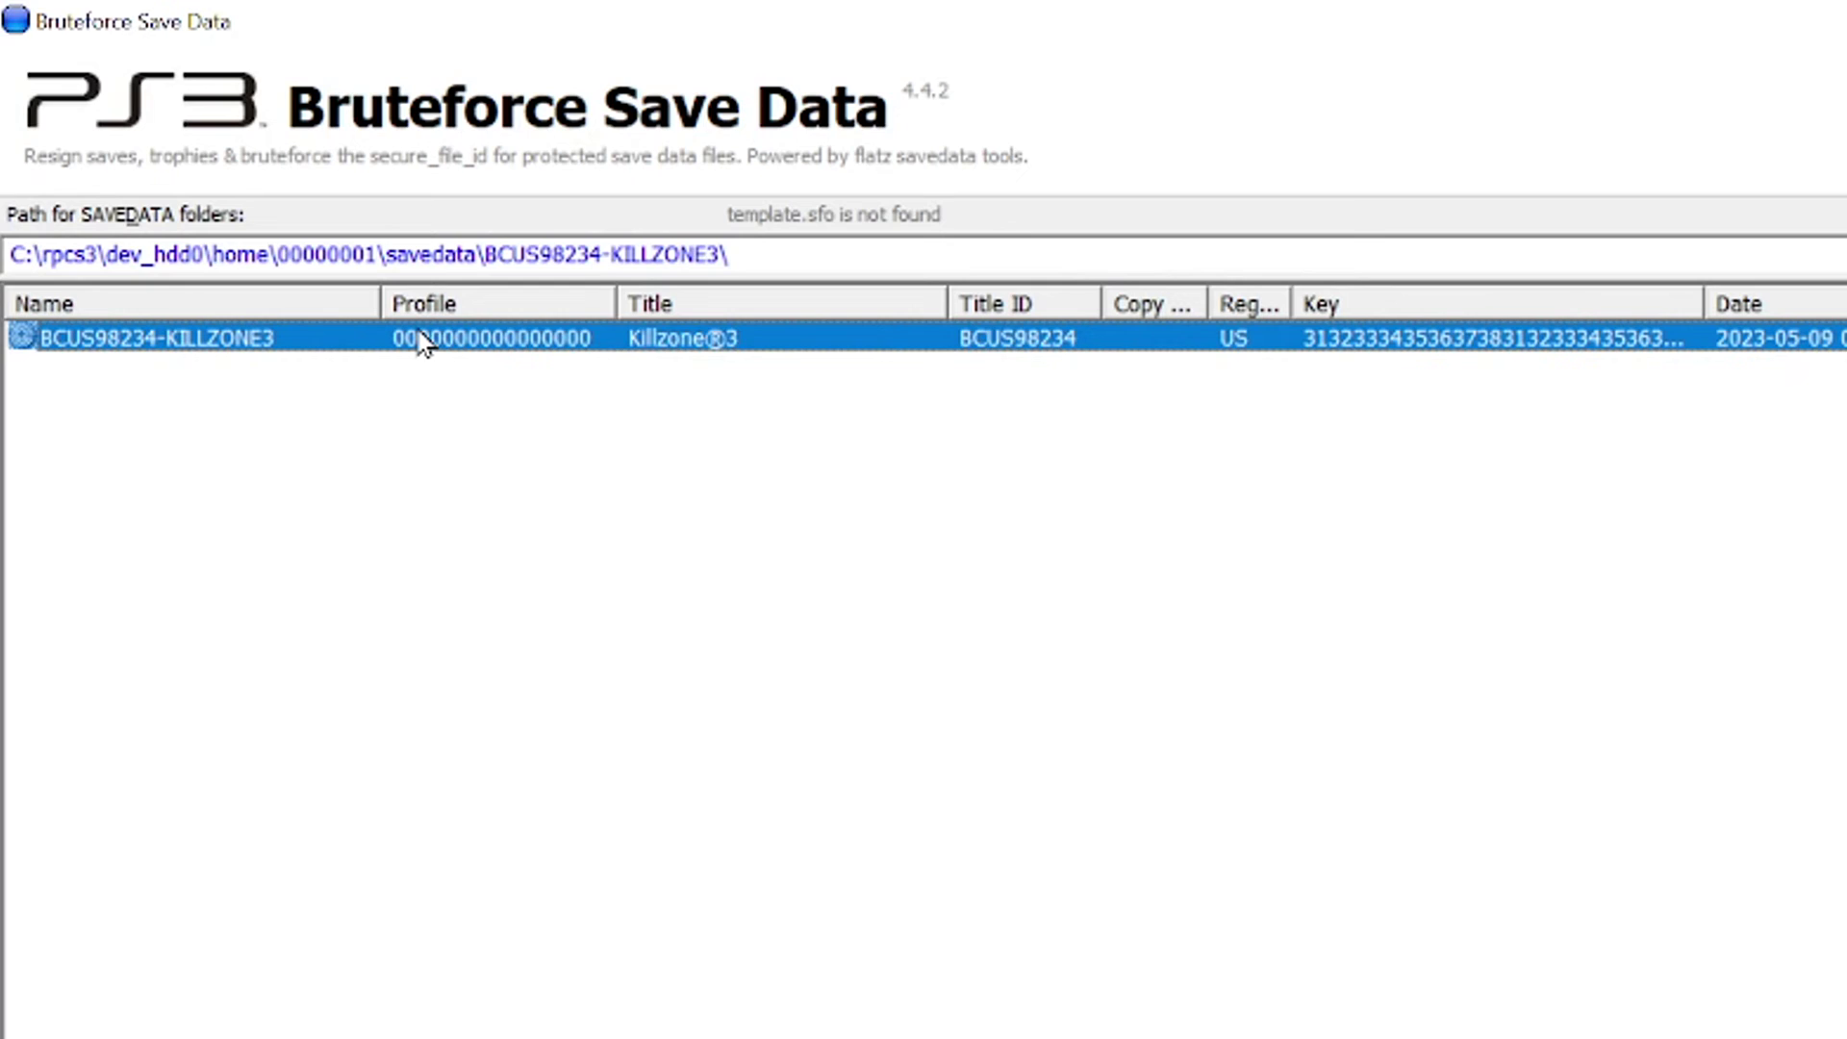
Open the Title ID/Region change for the Killzone 3 save and compare its ID with the game's serial in RPCS3
{"action": "right_click", "coordinate": [420, 340]}
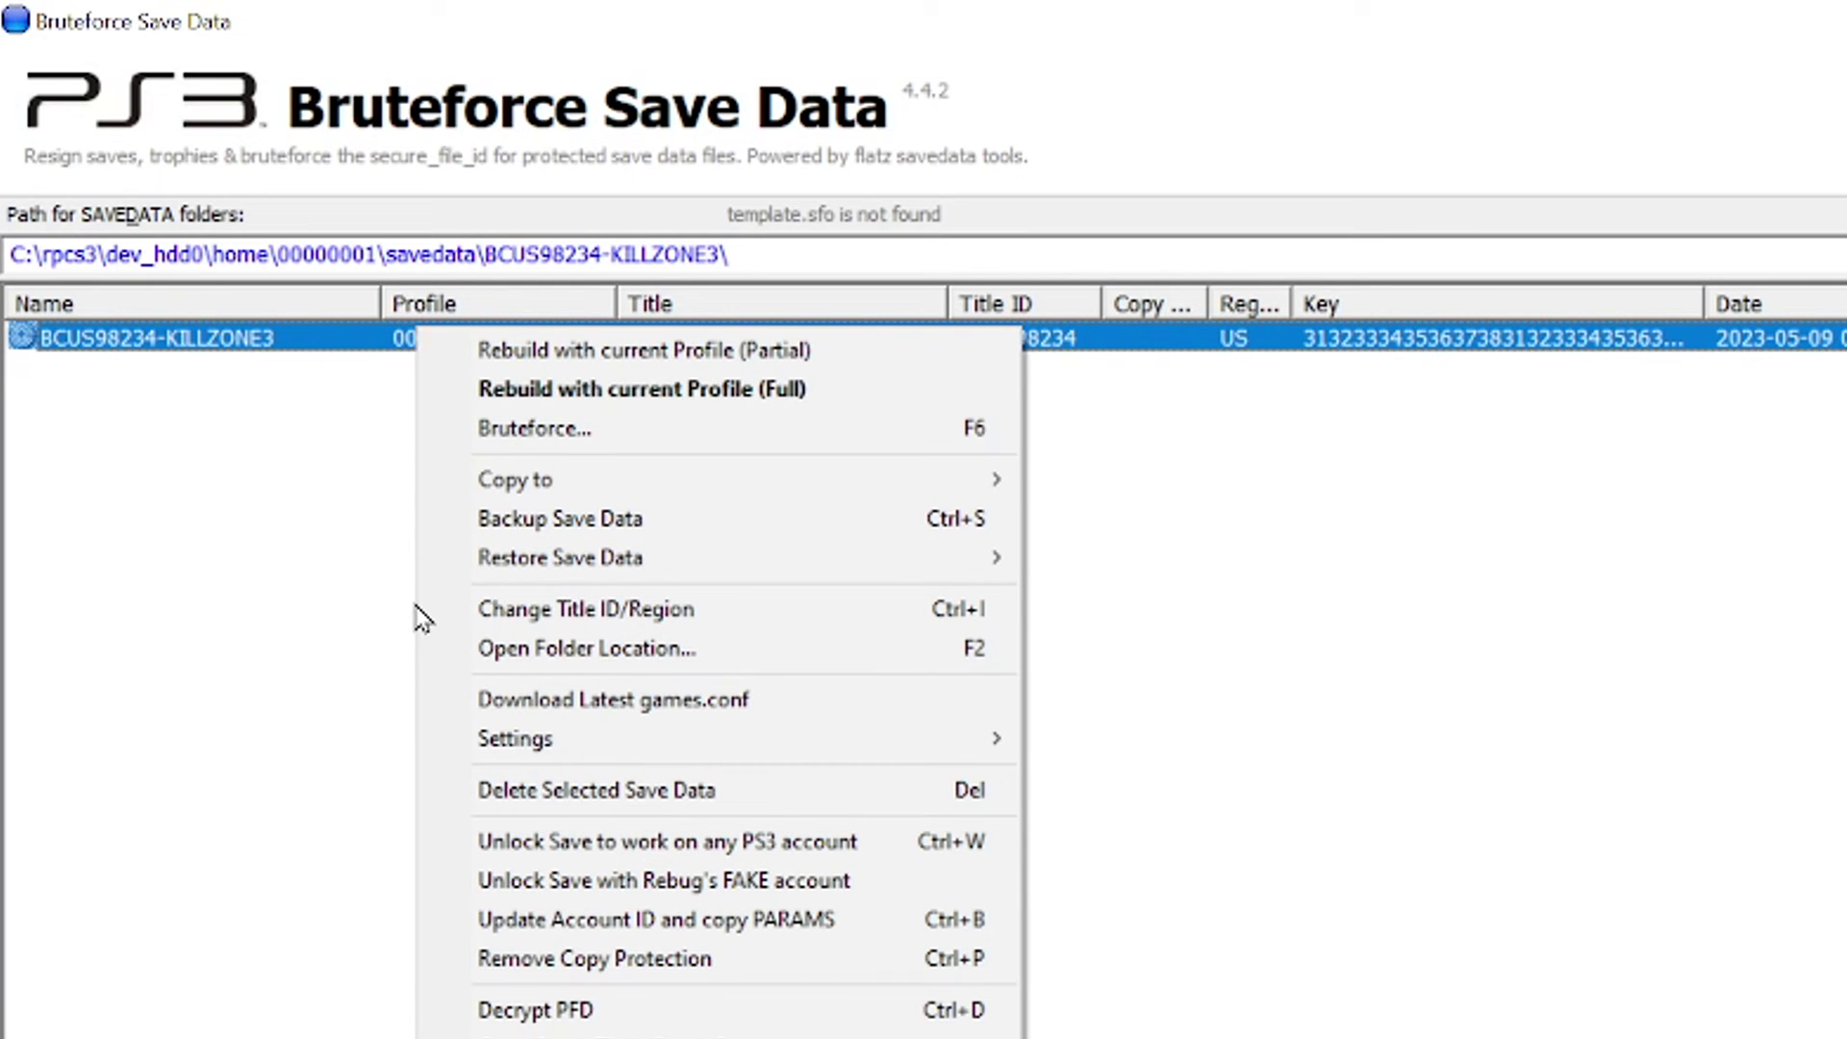
{"action": "left_click", "coordinate": [811, 615]}
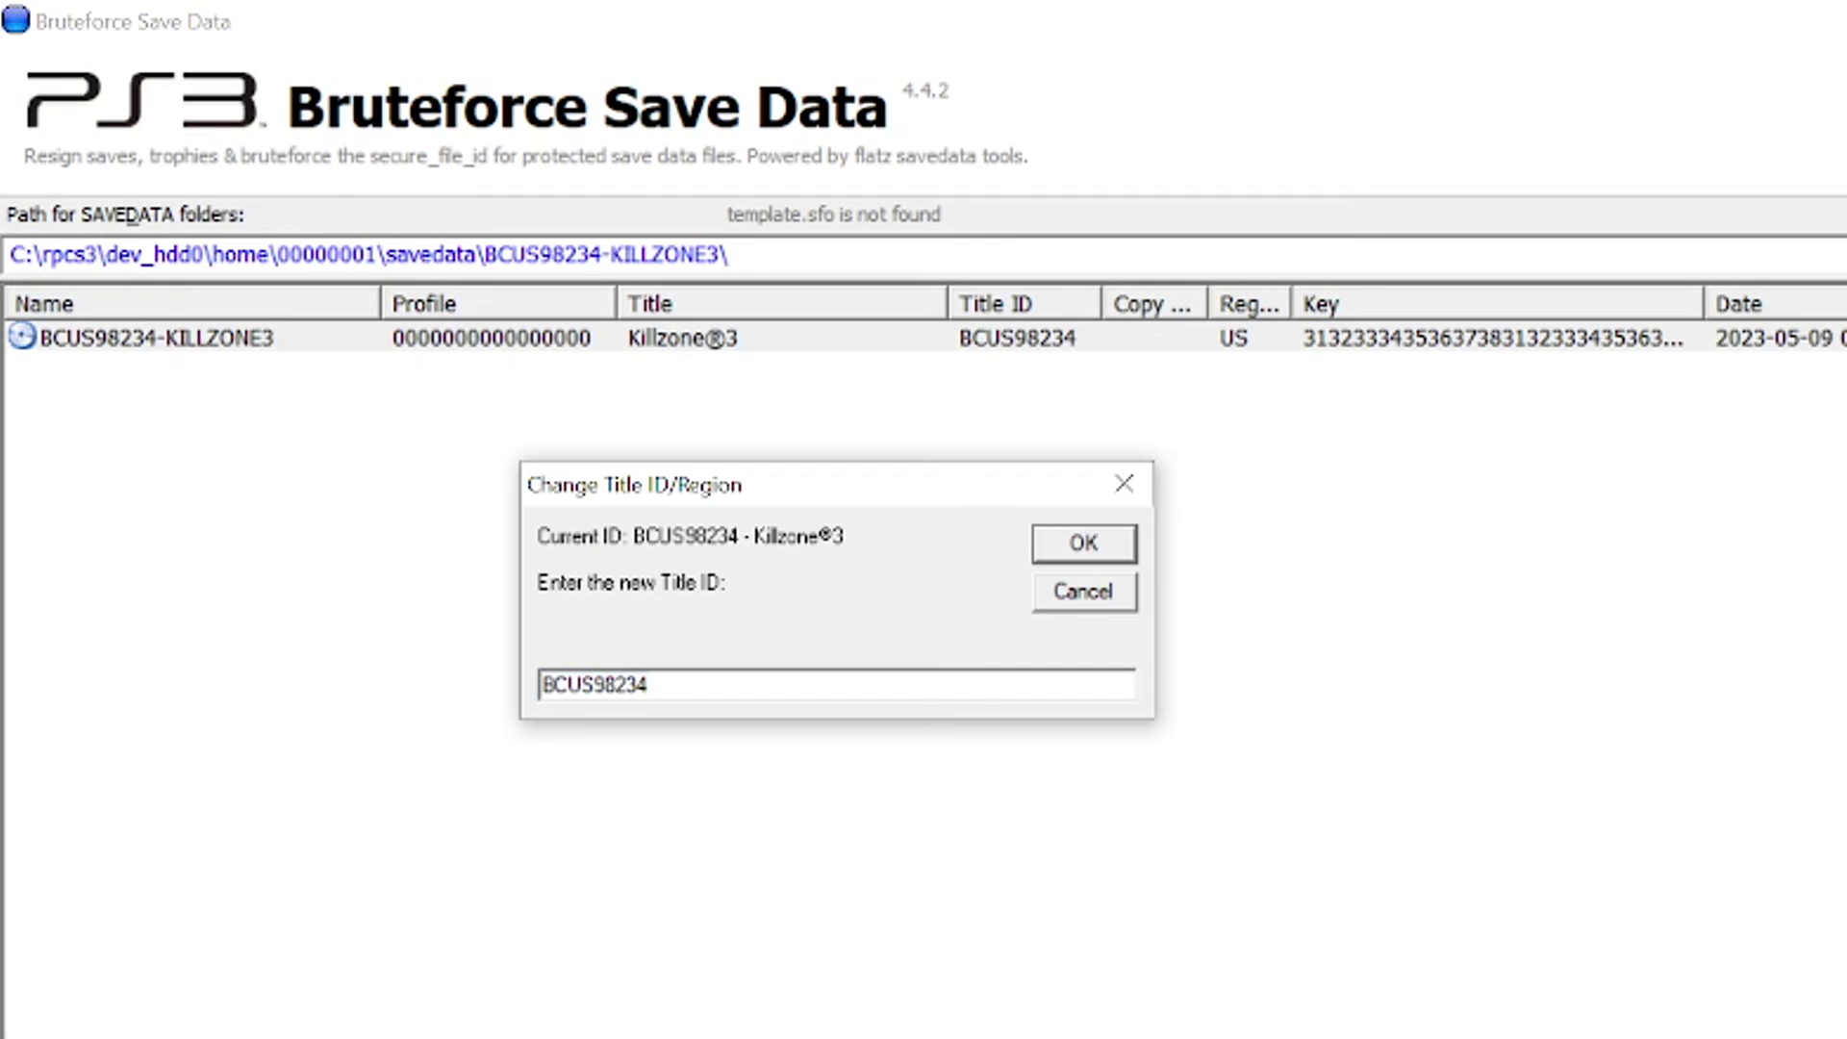
{"action": "left_click_drag", "start_coordinate": [731, 684], "coordinate": [378, 687]}
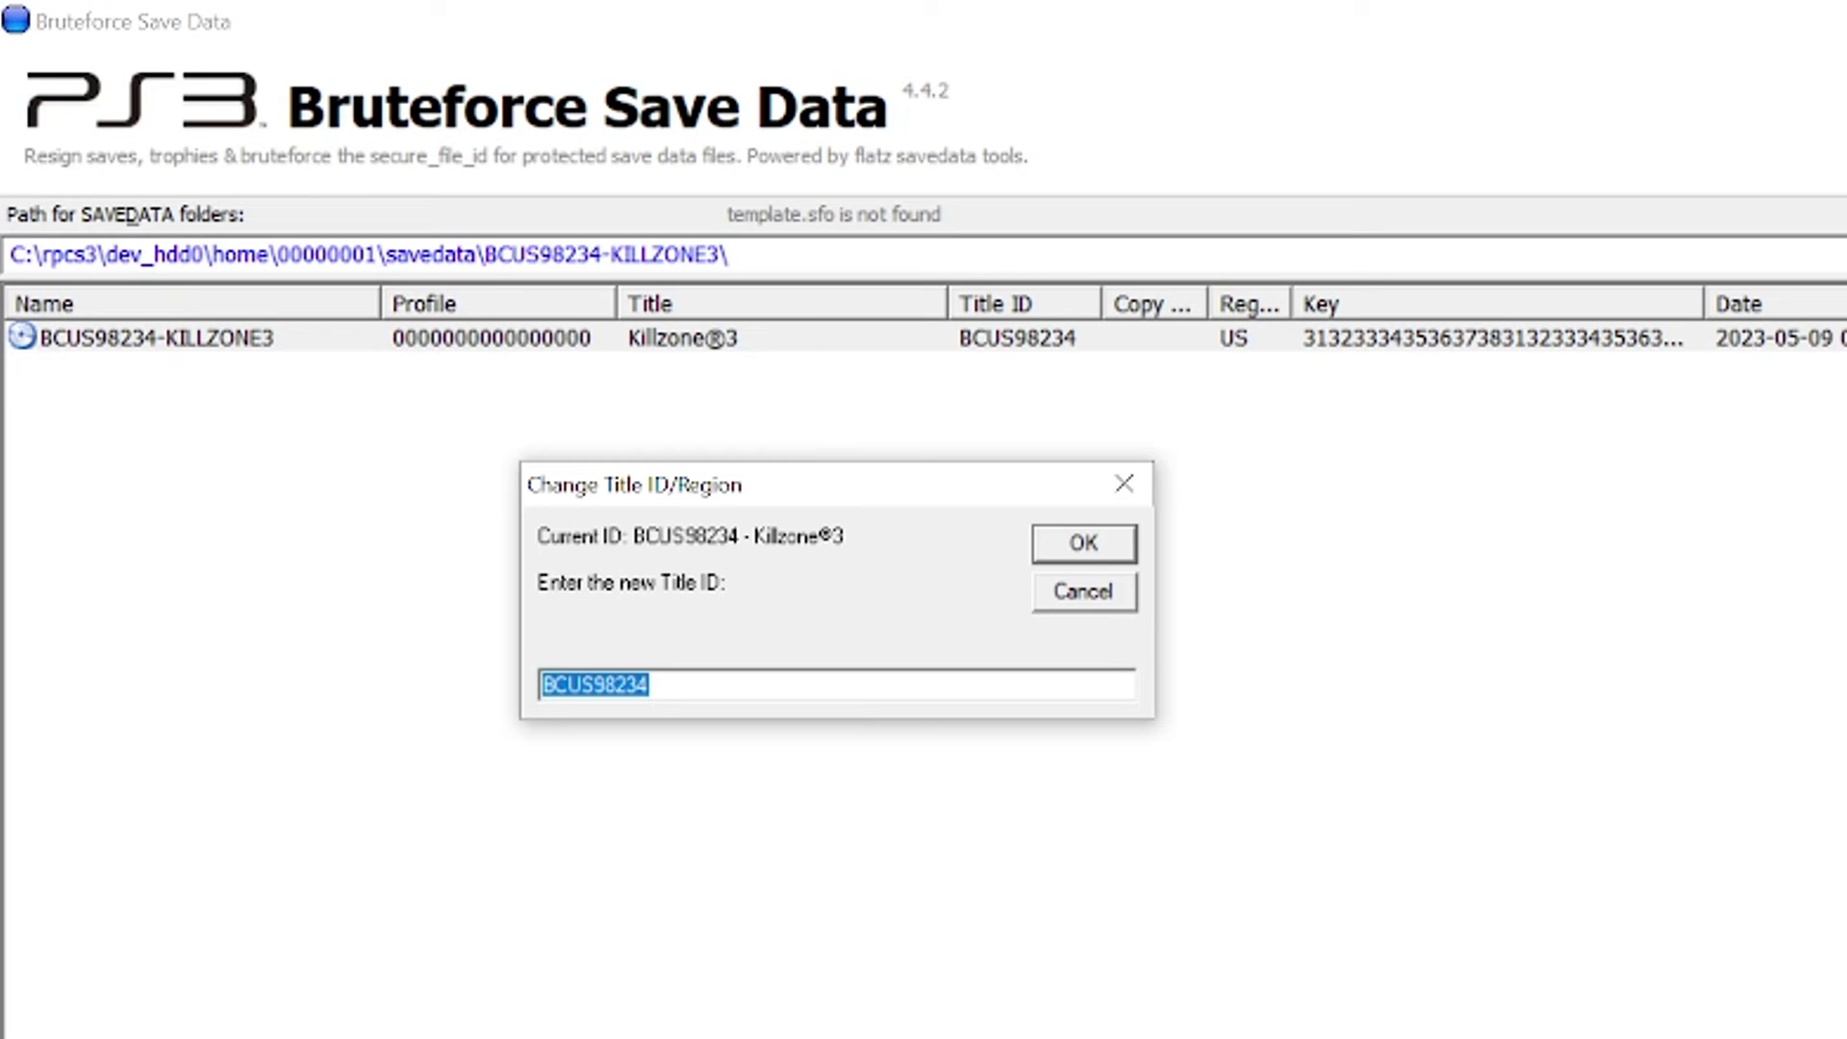
{"action": "key", "text": "alt+Tab"}
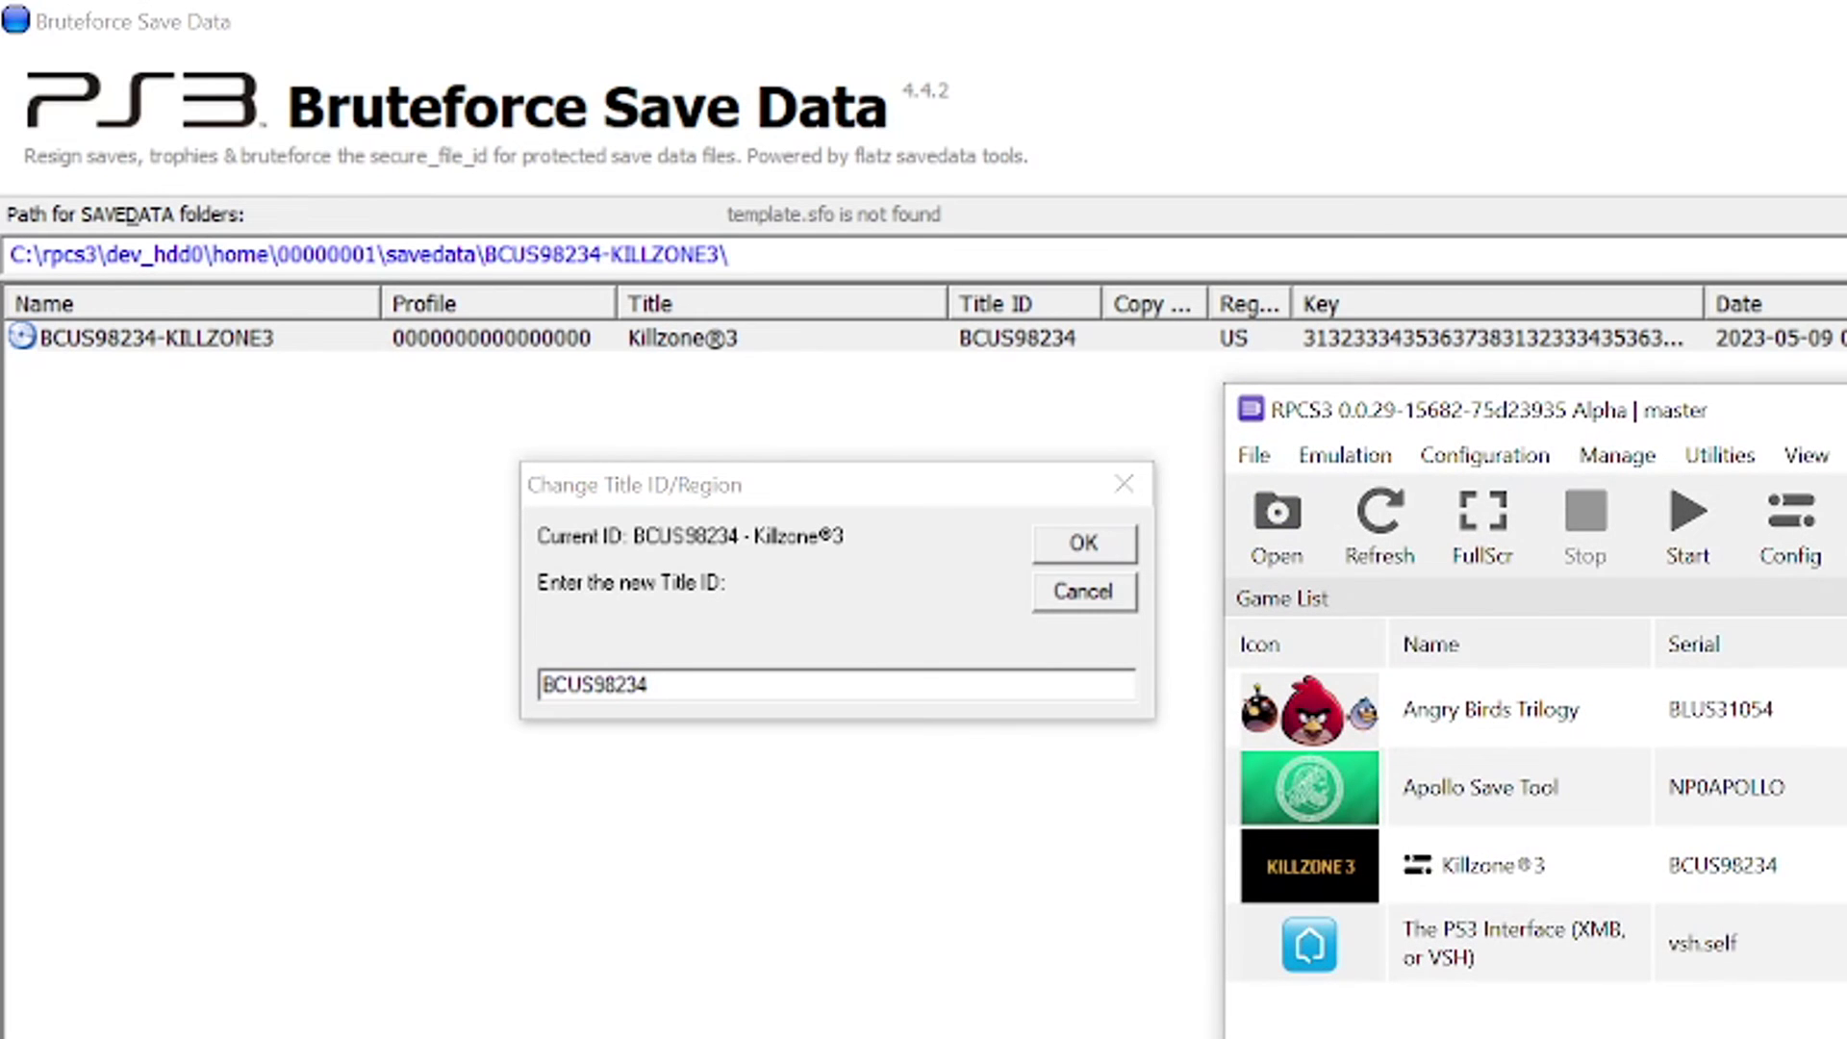
{"action": "left_click_drag", "start_coordinate": [1825, 409], "coordinate": [1752, 184]}
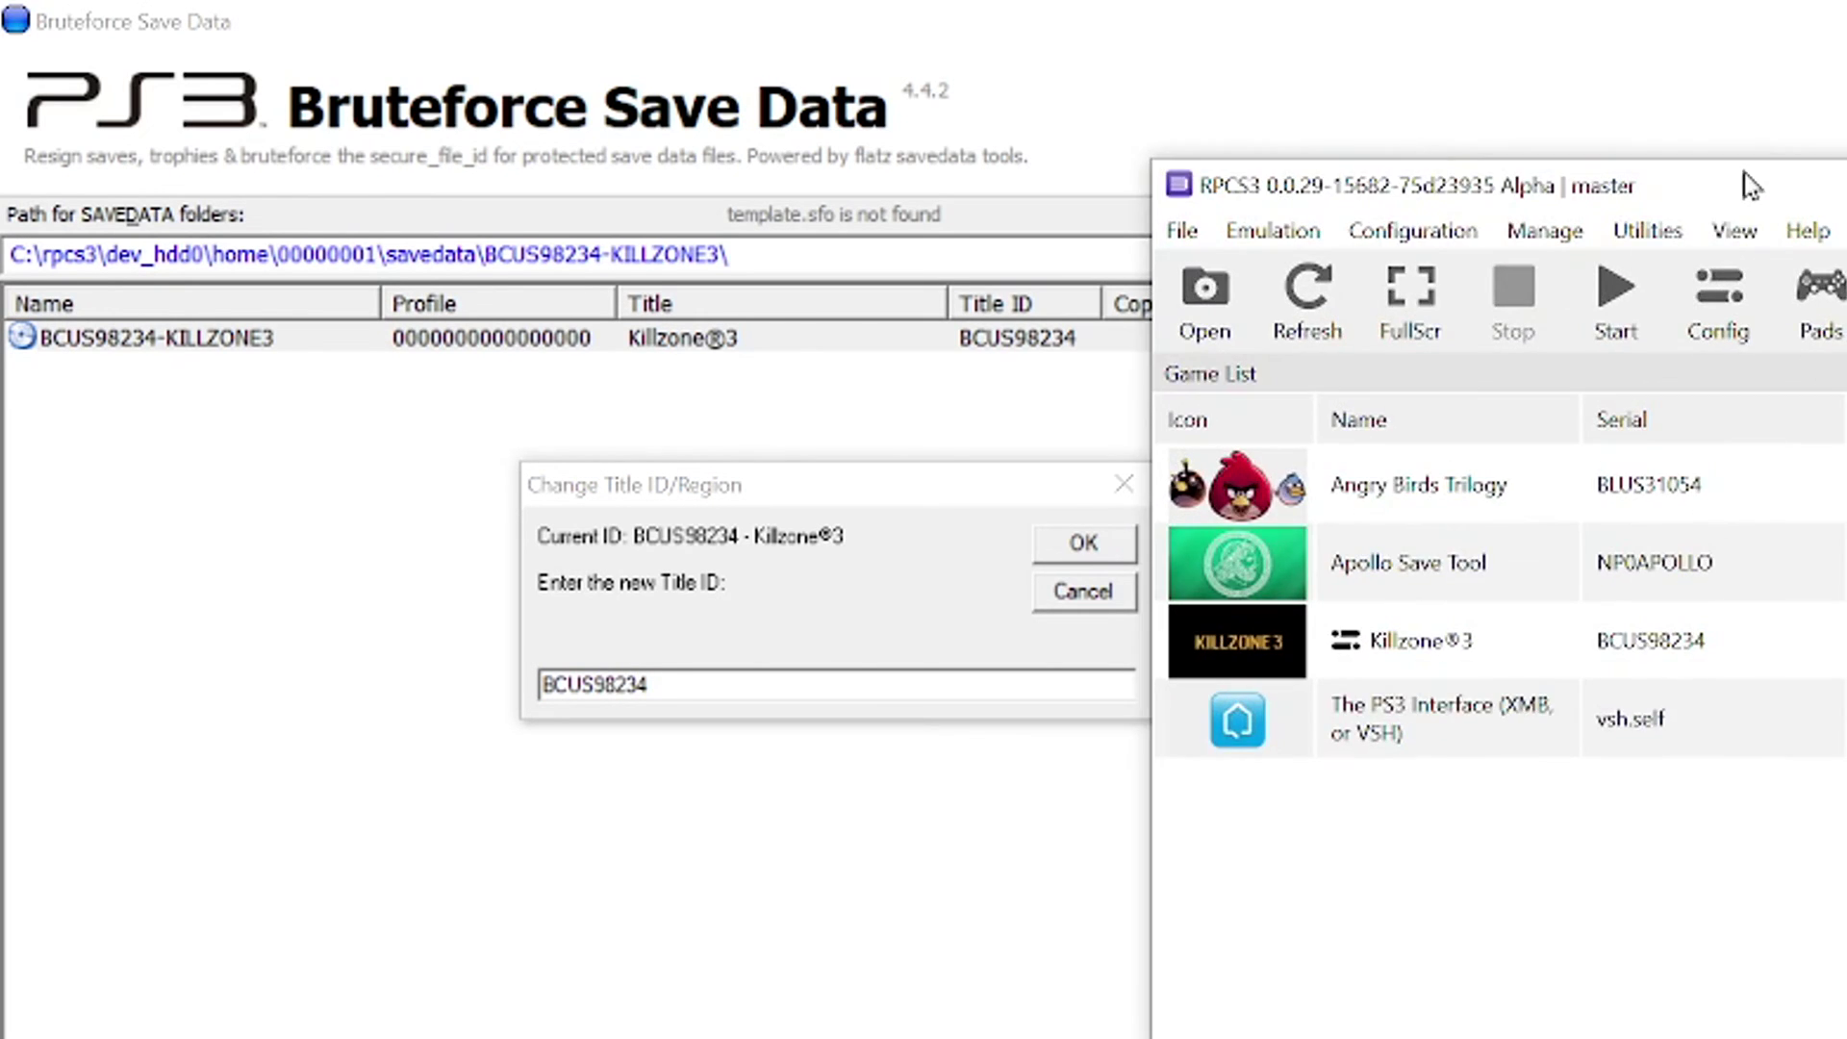
{"action": "left_click", "coordinate": [1780, 642]}
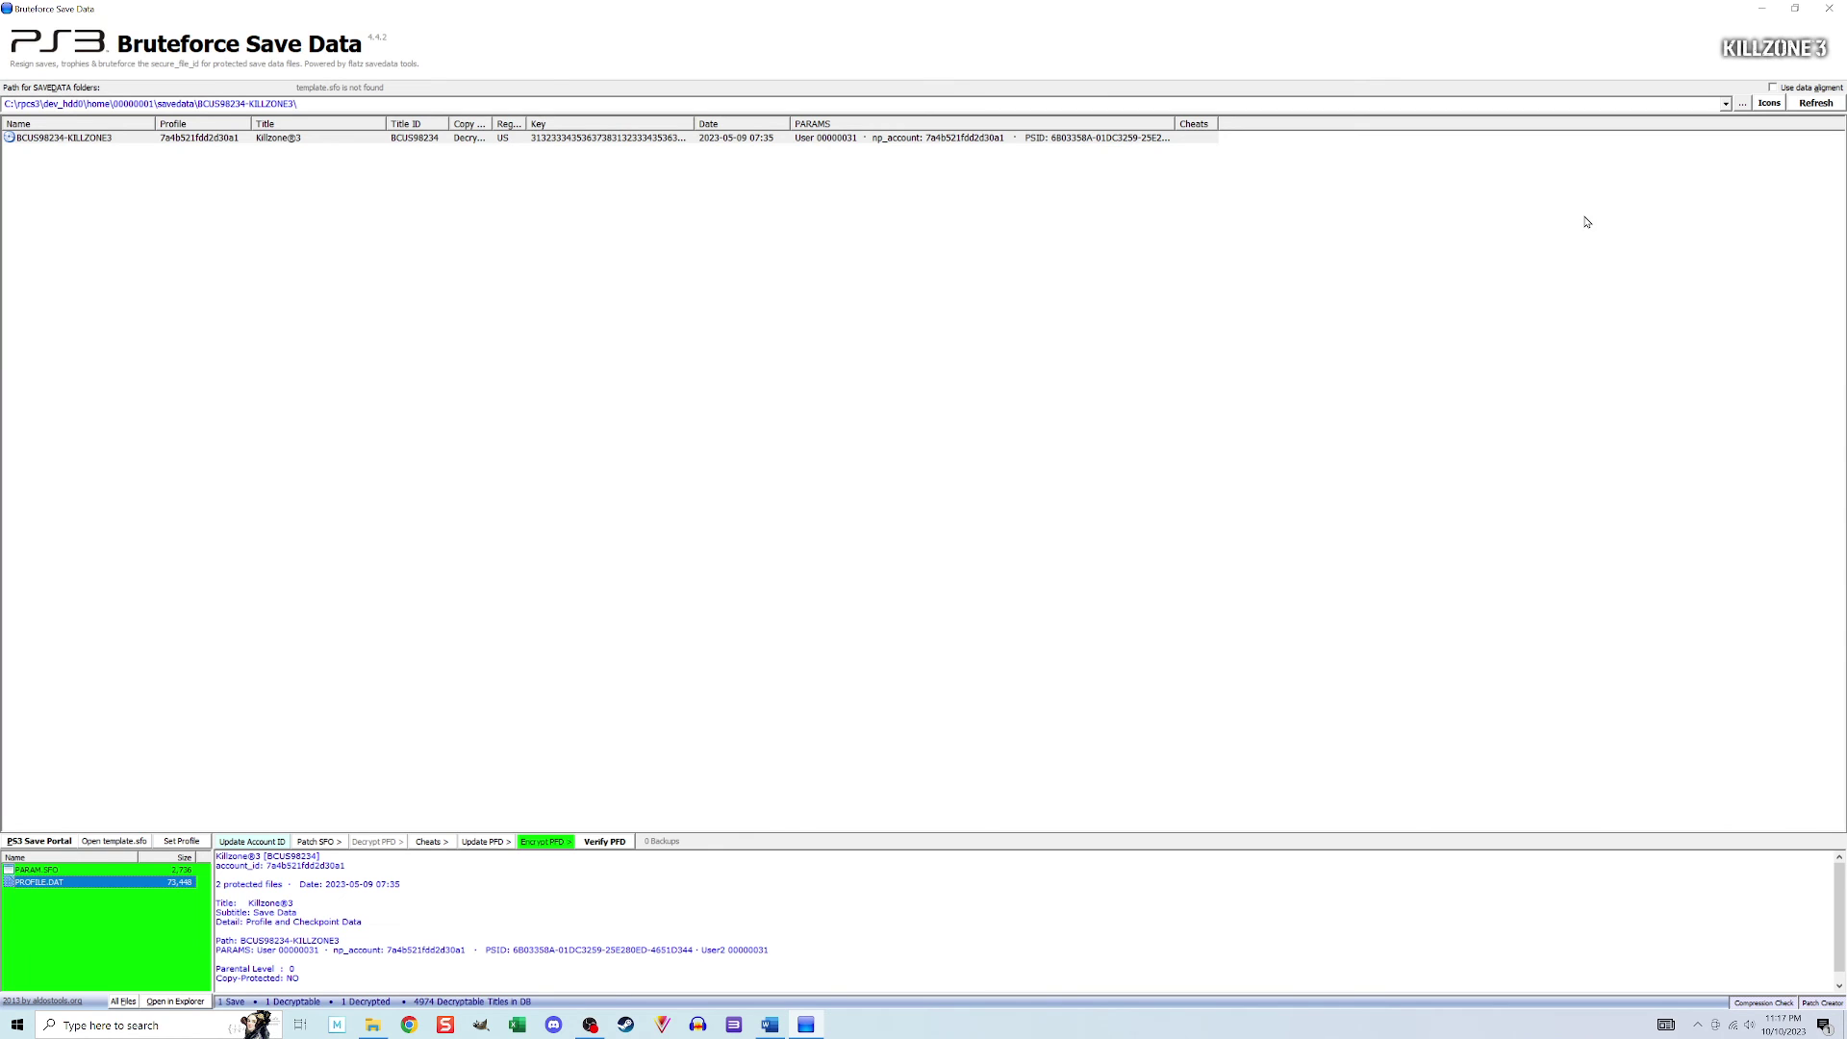
Close Bruteforce Save Data and check the campaign chapters in Killzone 3 from Pyrrhus Evac onward
{"action": "left_click", "coordinate": [1828, 7]}
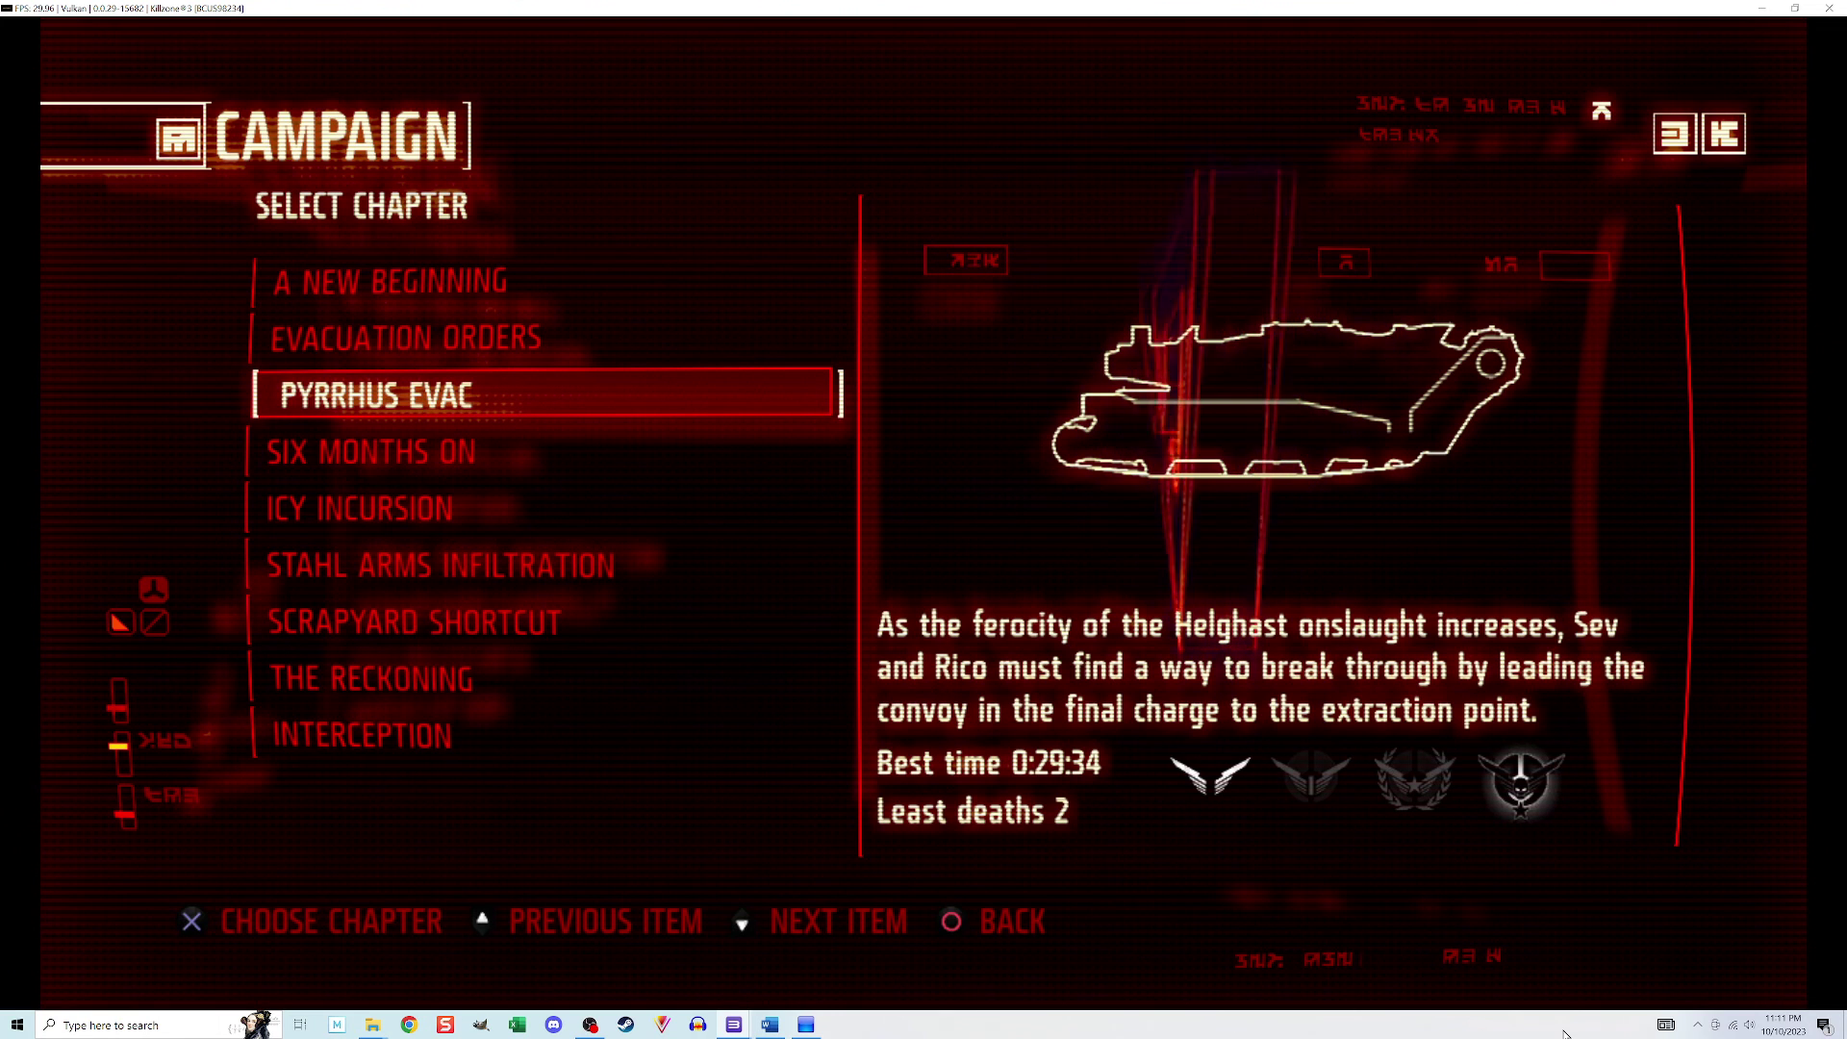
{"action": "key", "text": "Down"}
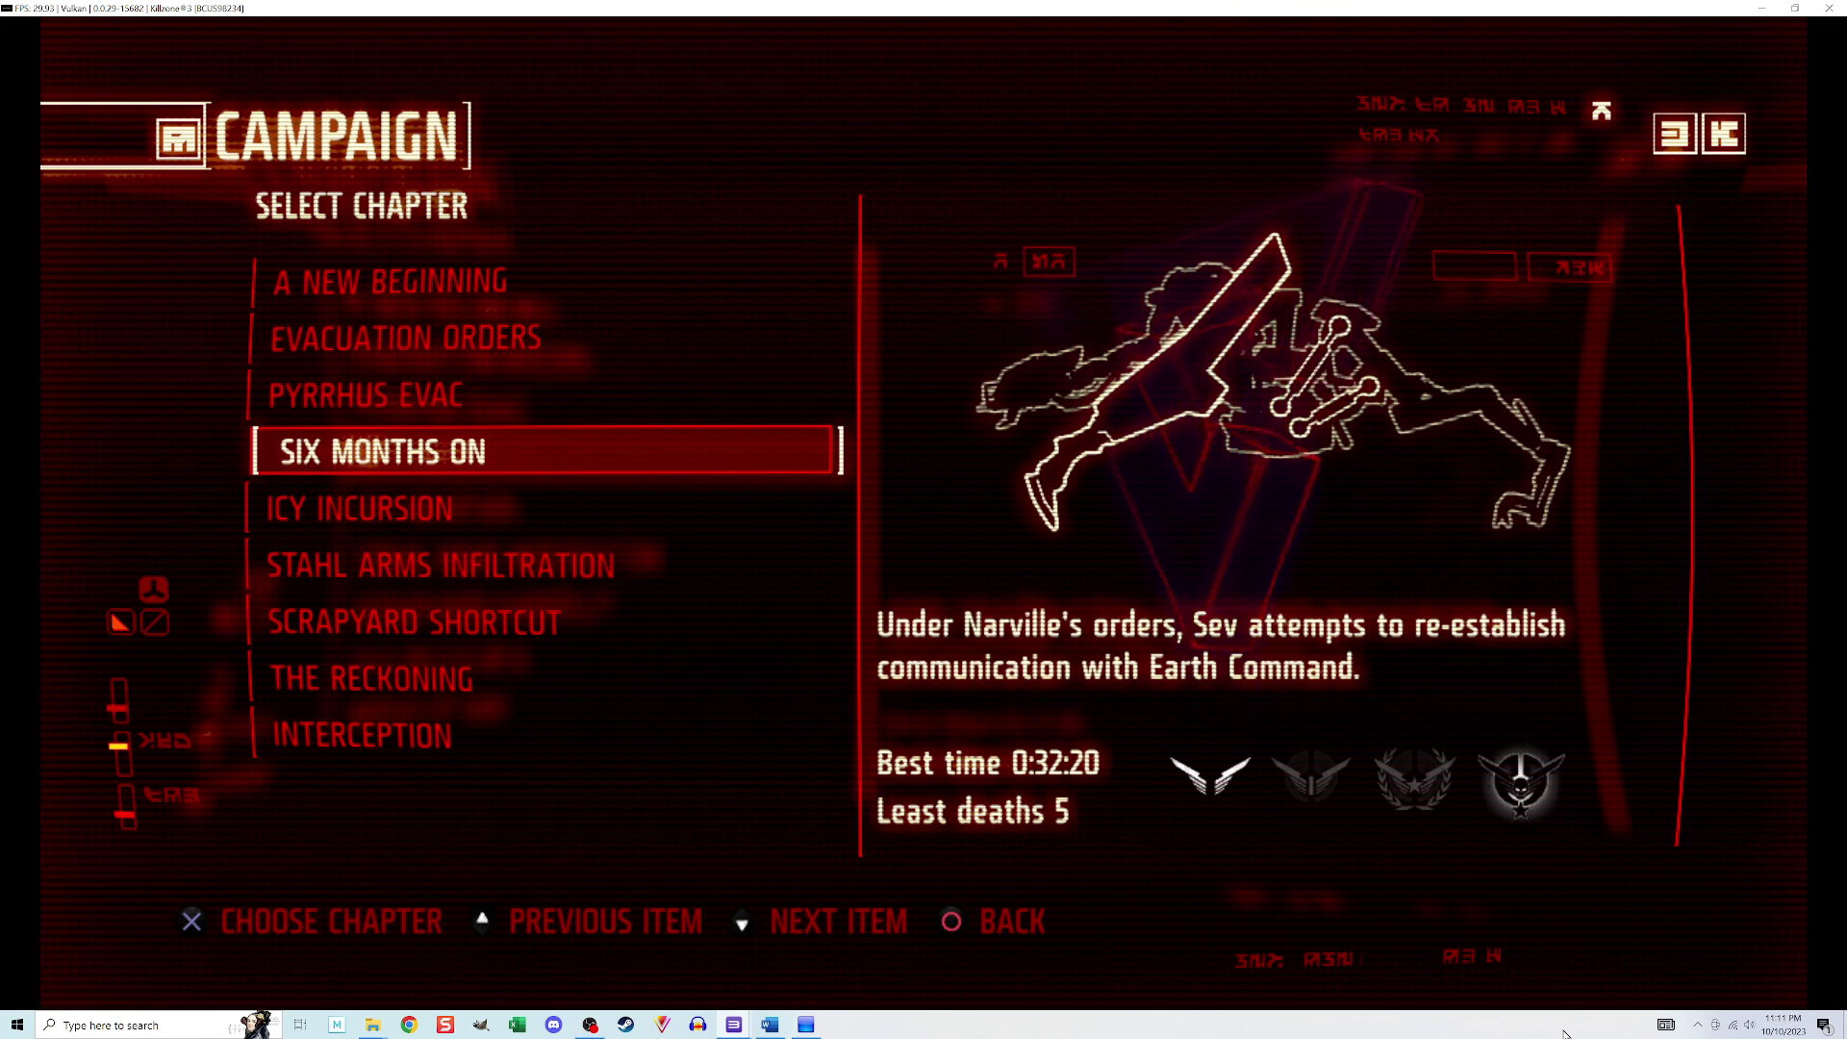
{"action": "key", "text": "Down"}
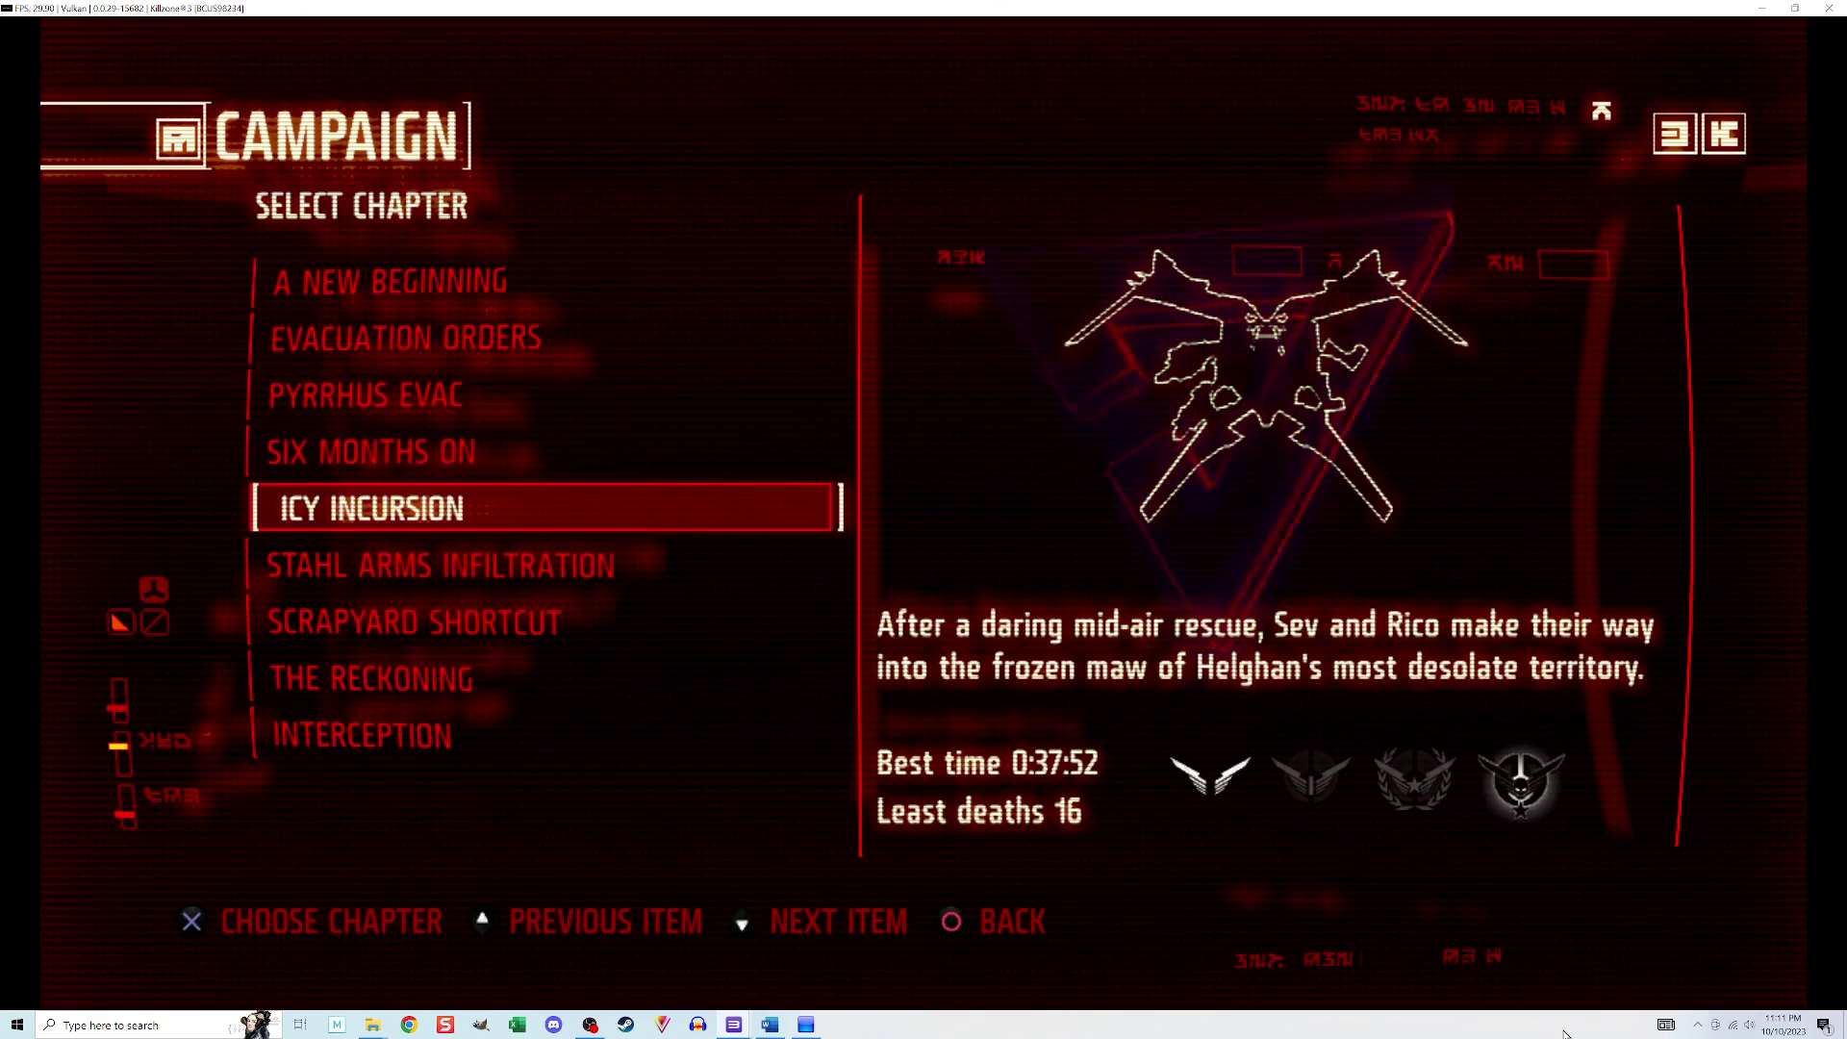
{"action": "key", "text": "Down"}
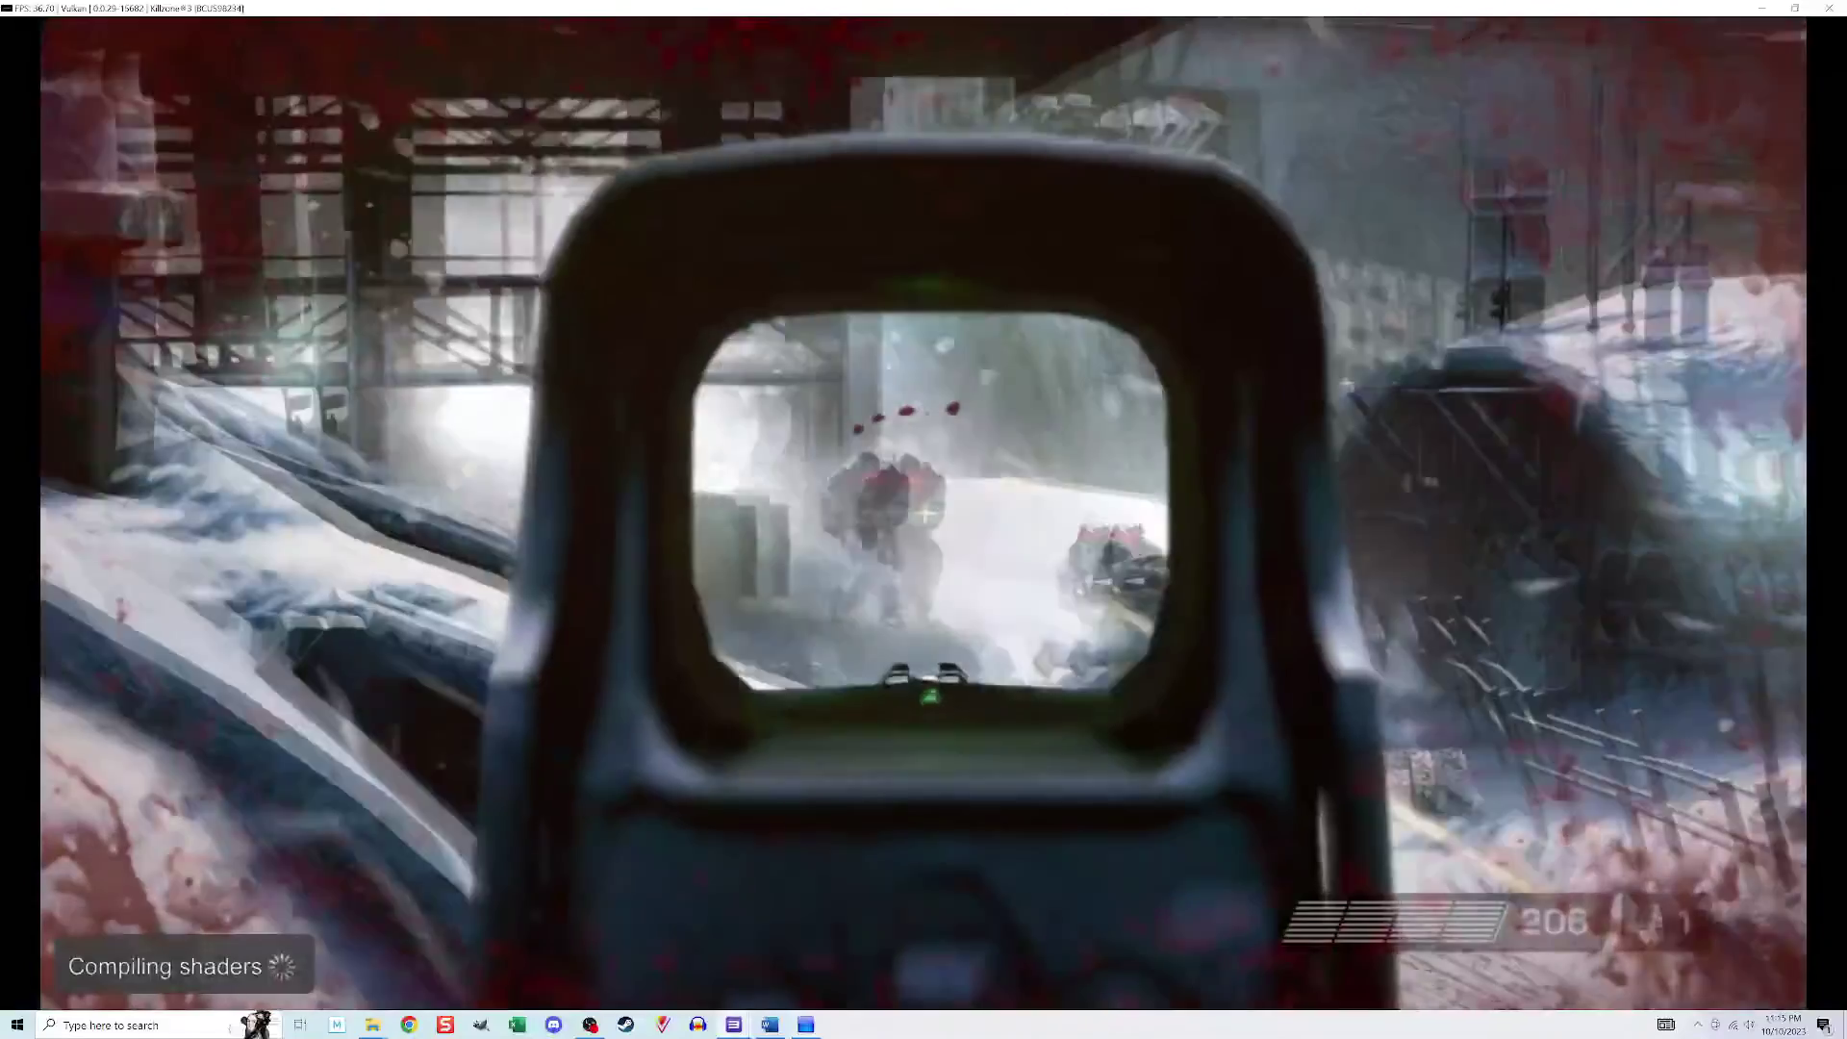